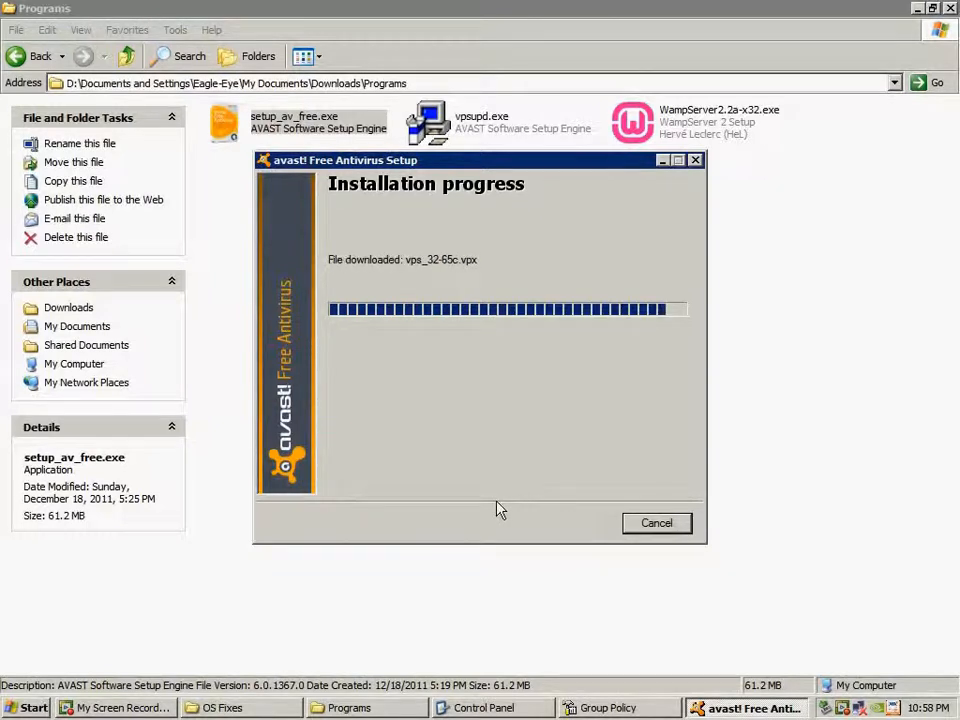
Switch to the OS Fixes folder and launch autoruns.exe
key(alt+Tab)
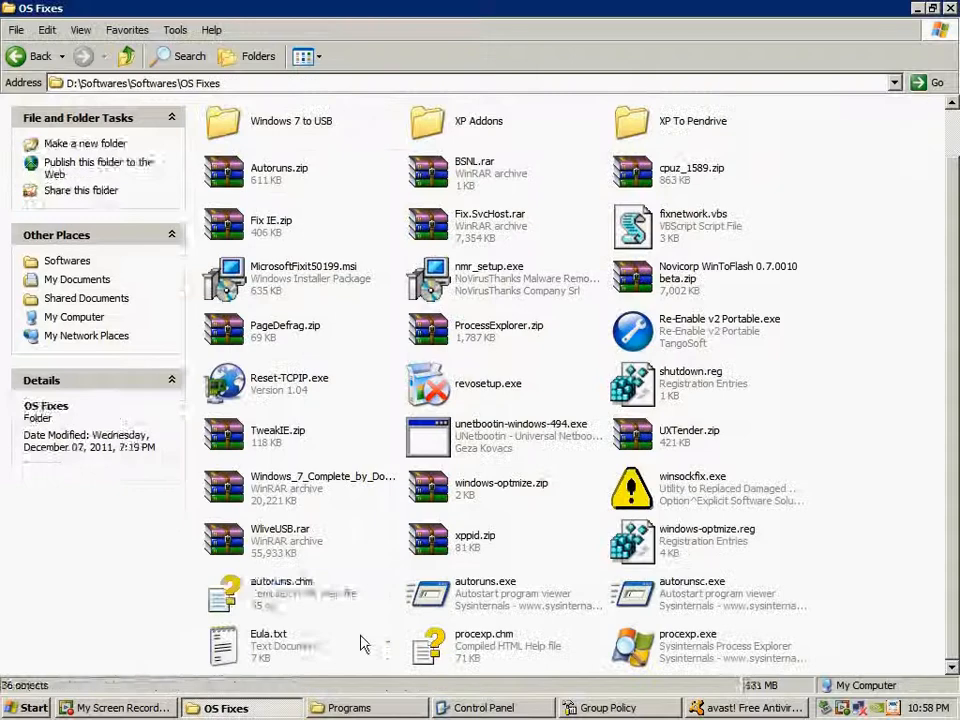
click(348, 605)
click(358, 555)
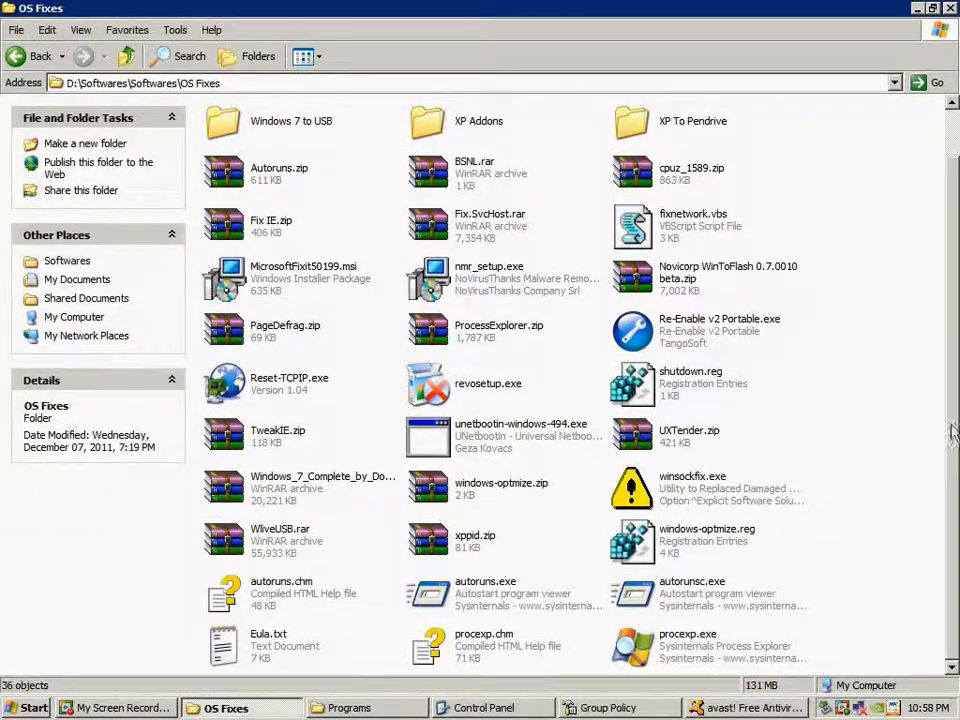
click(758, 640)
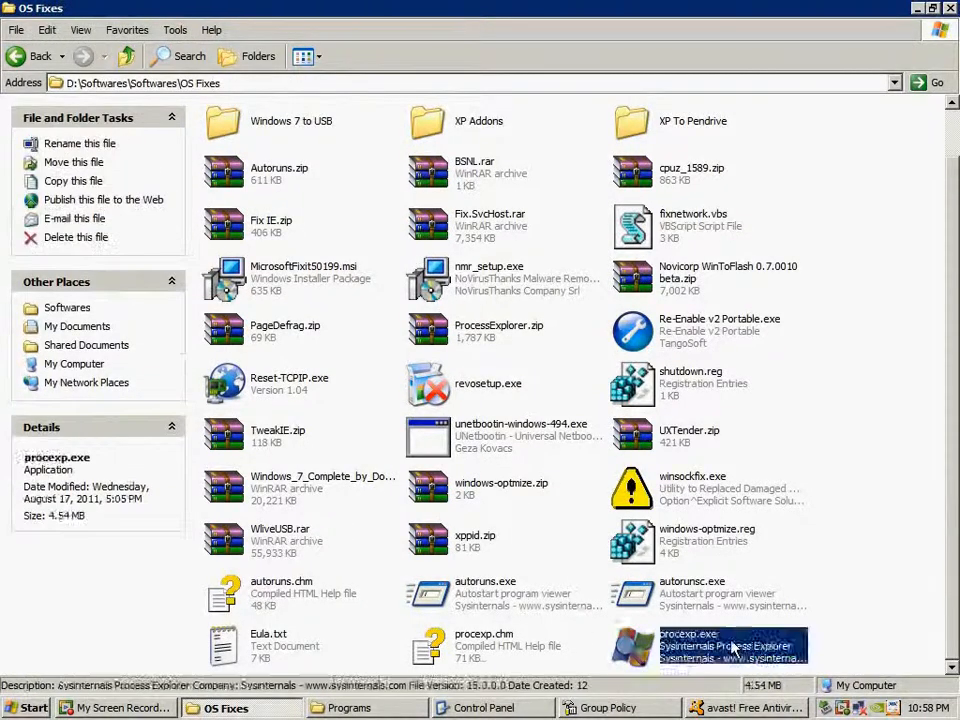
click(512, 585)
click(815, 586)
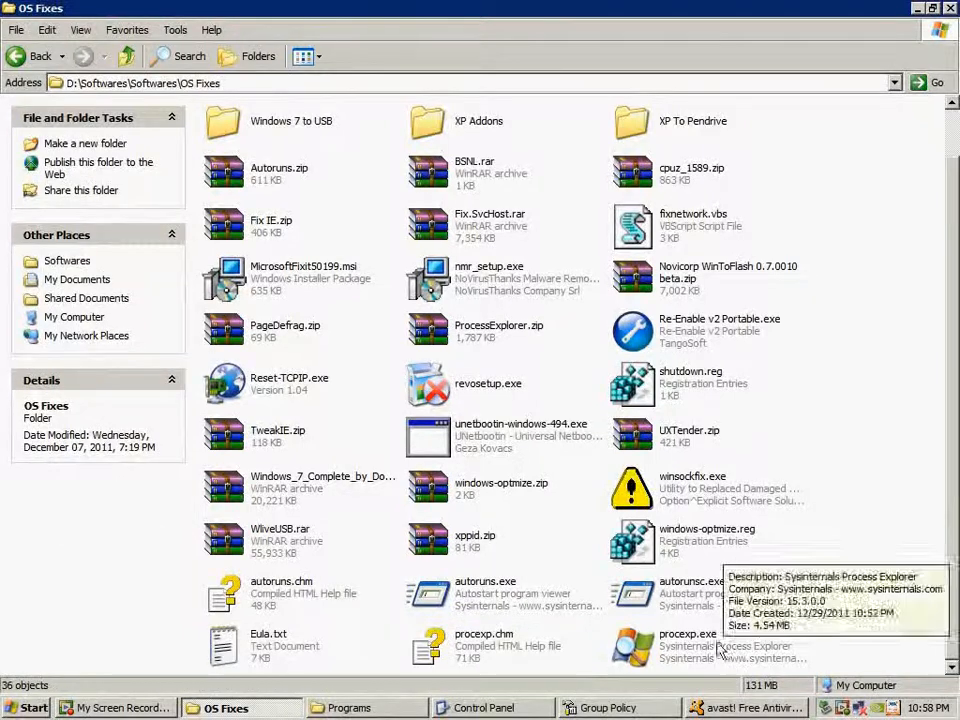
click(490, 607)
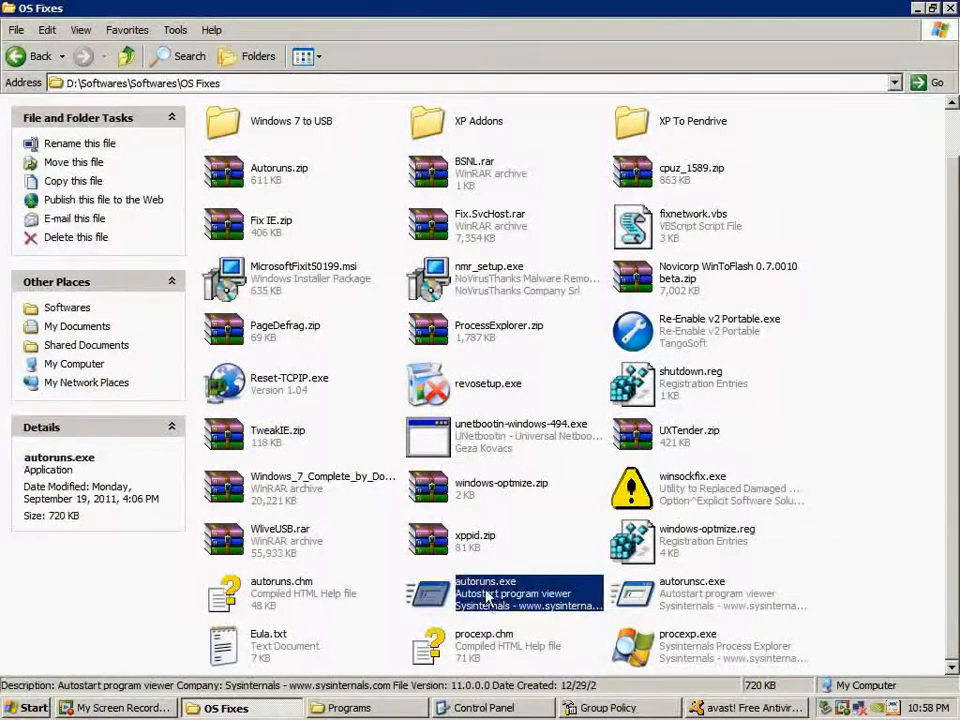
double_click(487, 597)
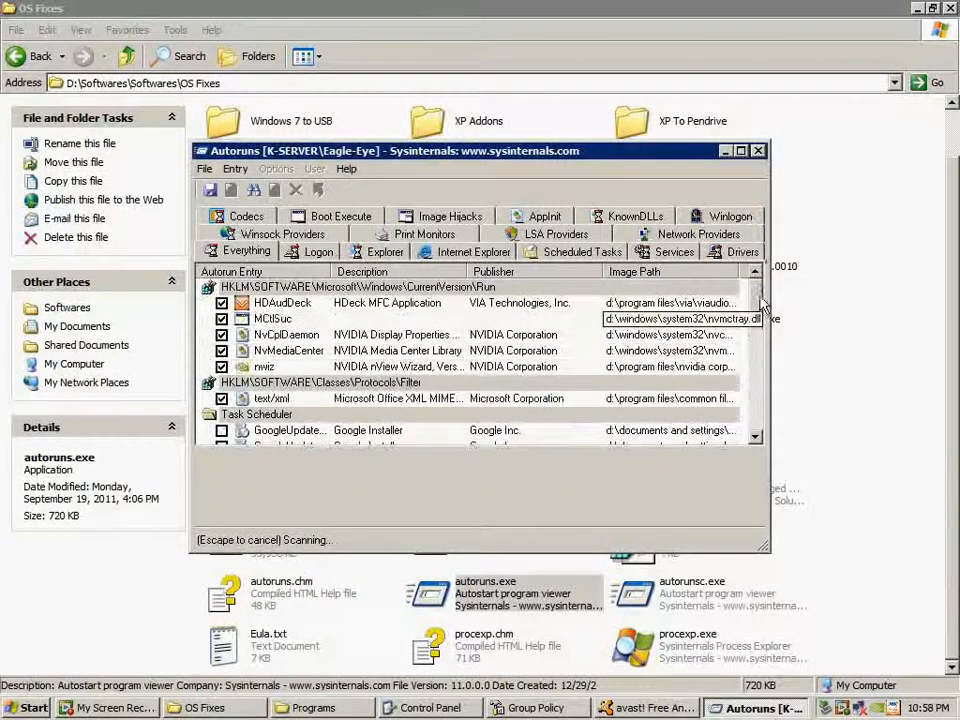
Examine the full list of autorun entries and the Logon entries, selecting the NvMediaCenter entry
drag(759, 303, 748, 392)
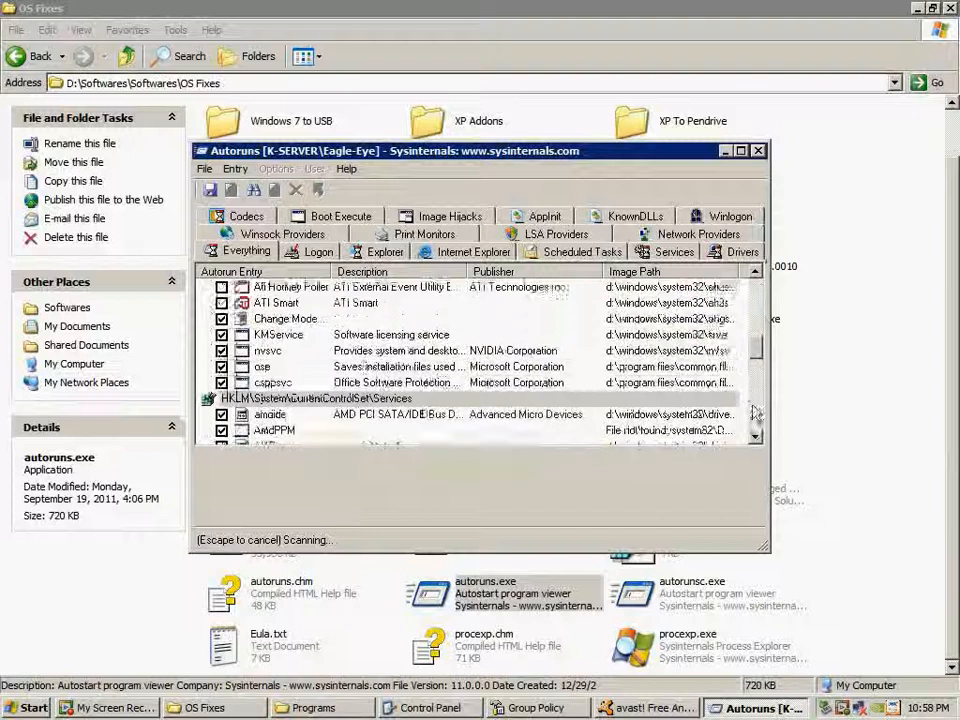
drag(755, 395, 755, 288)
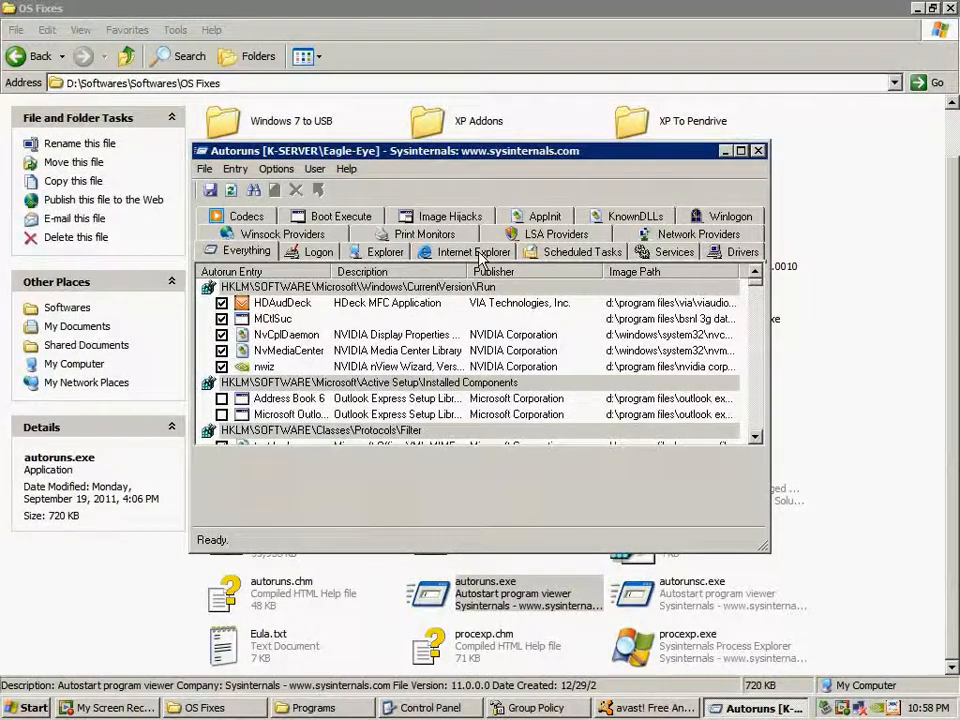
click(318, 252)
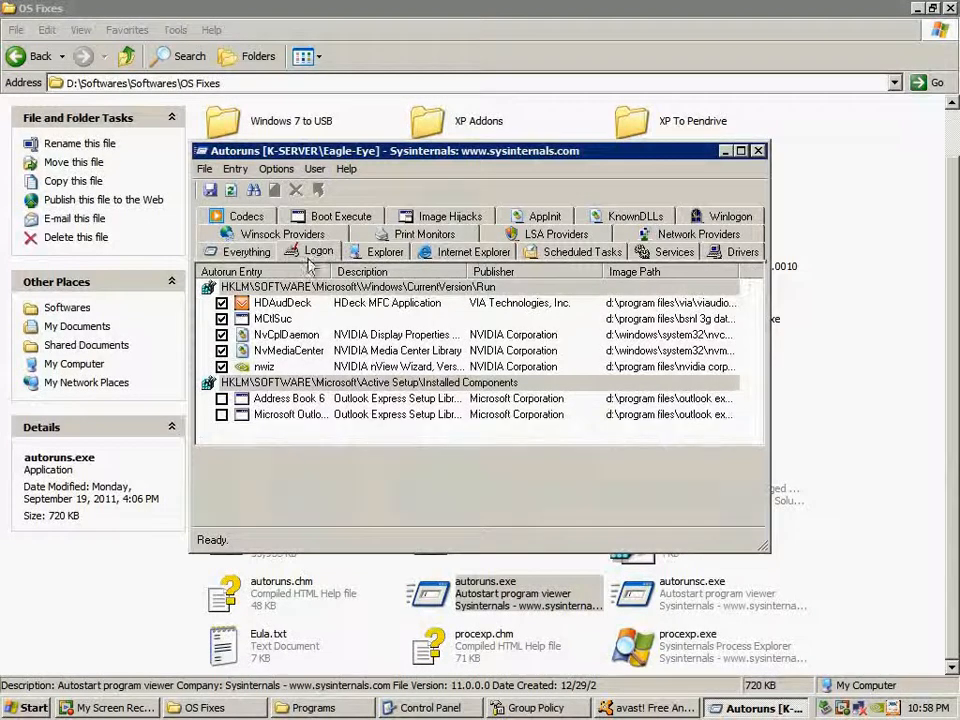
click(221, 350)
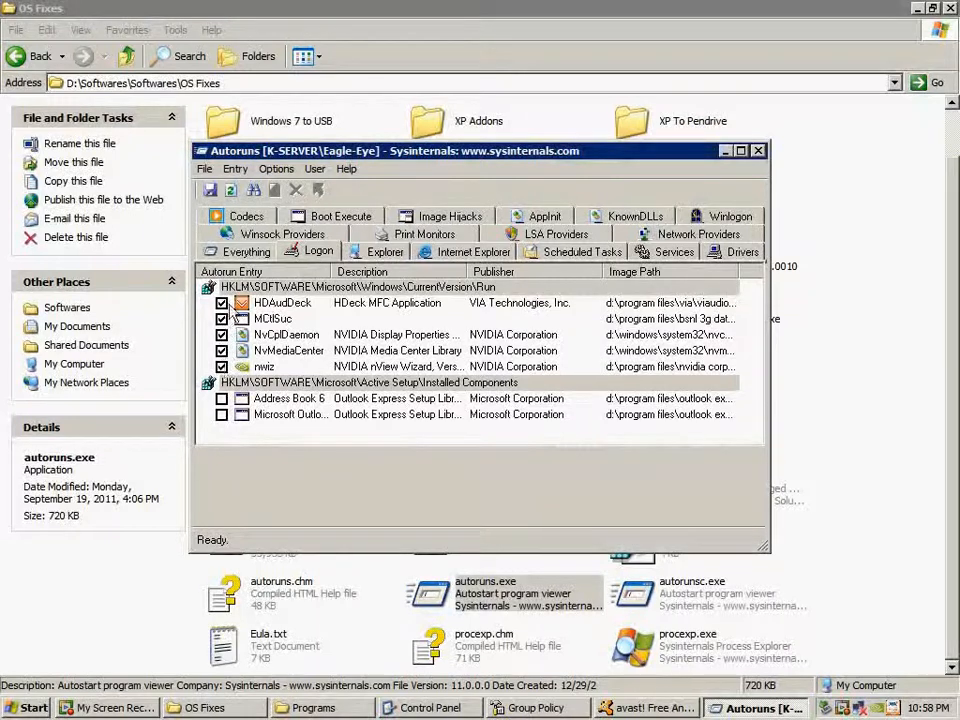
click(229, 351)
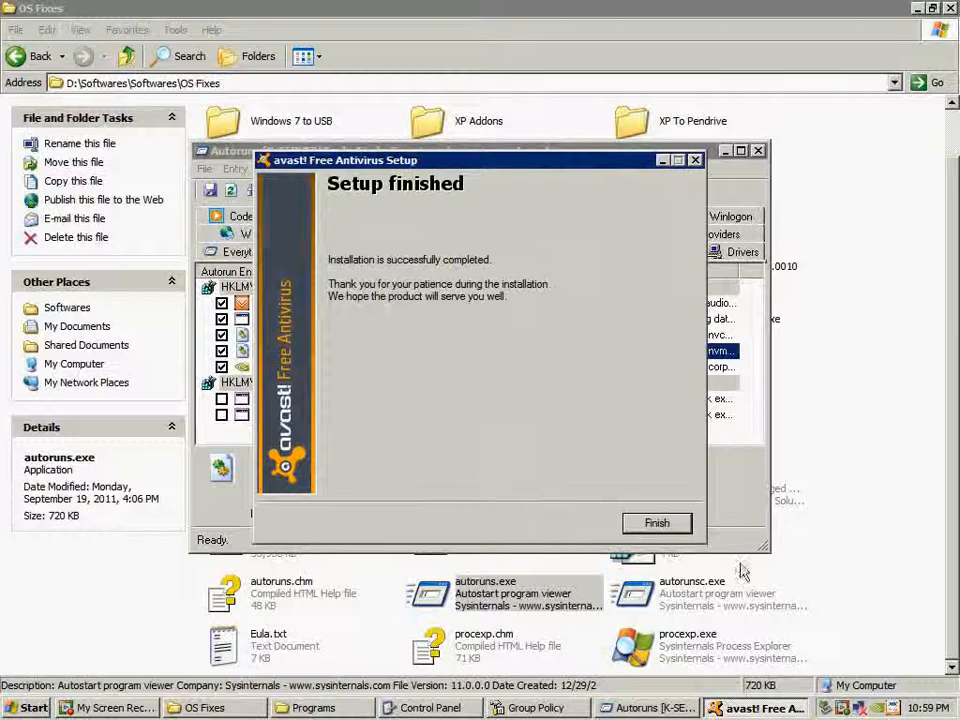
Finish the avast! Free Antivirus setup
click(666, 527)
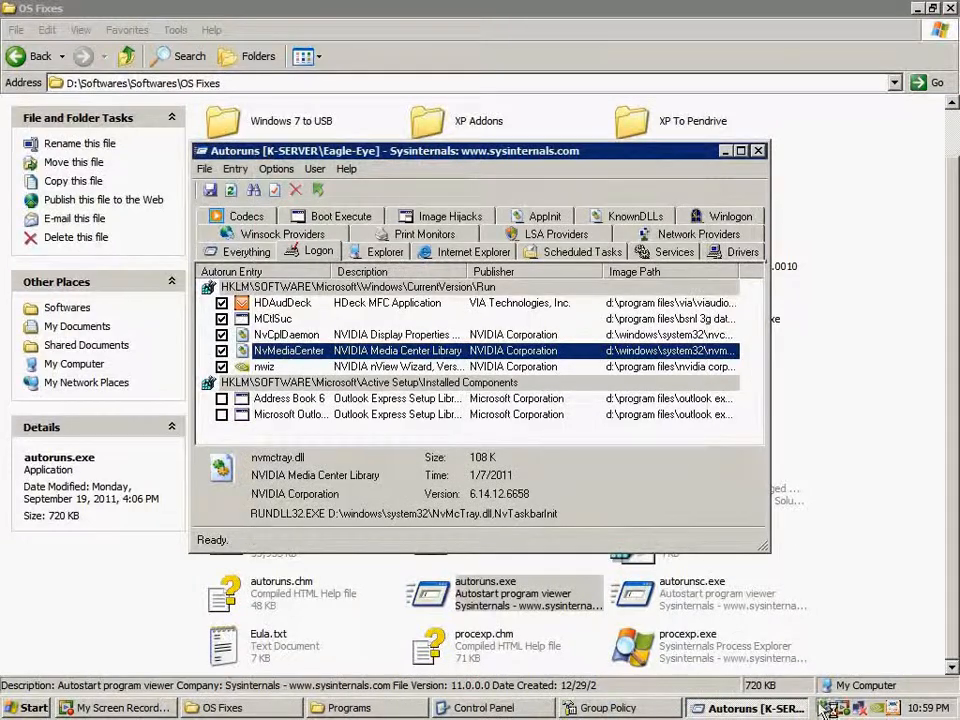
click(589, 403)
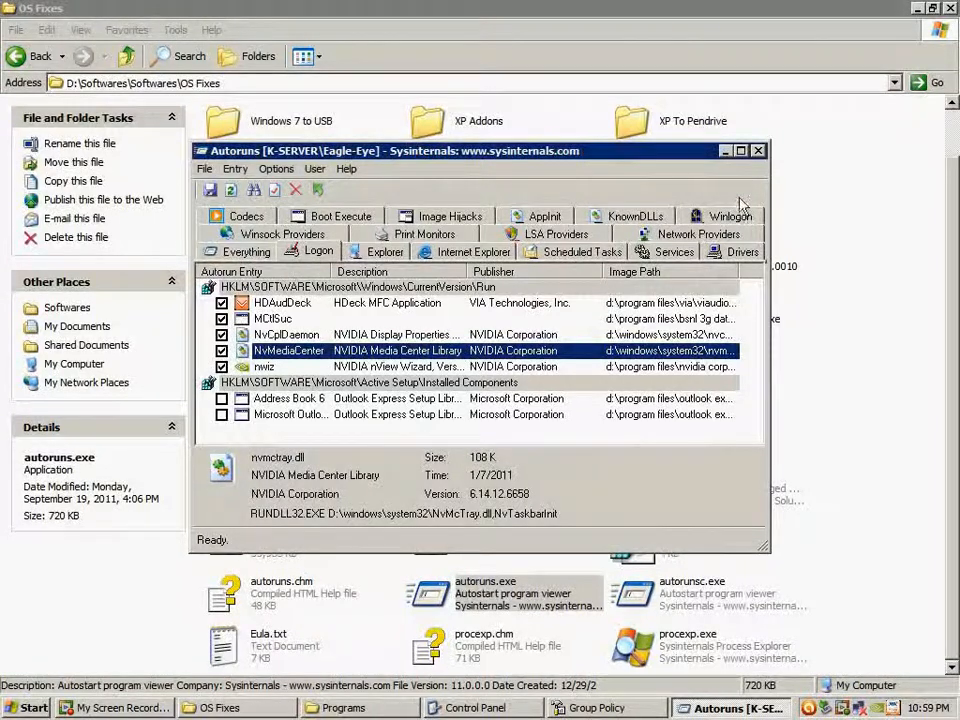
Review the Services and Logon autorun entries, and close Autoruns
click(670, 253)
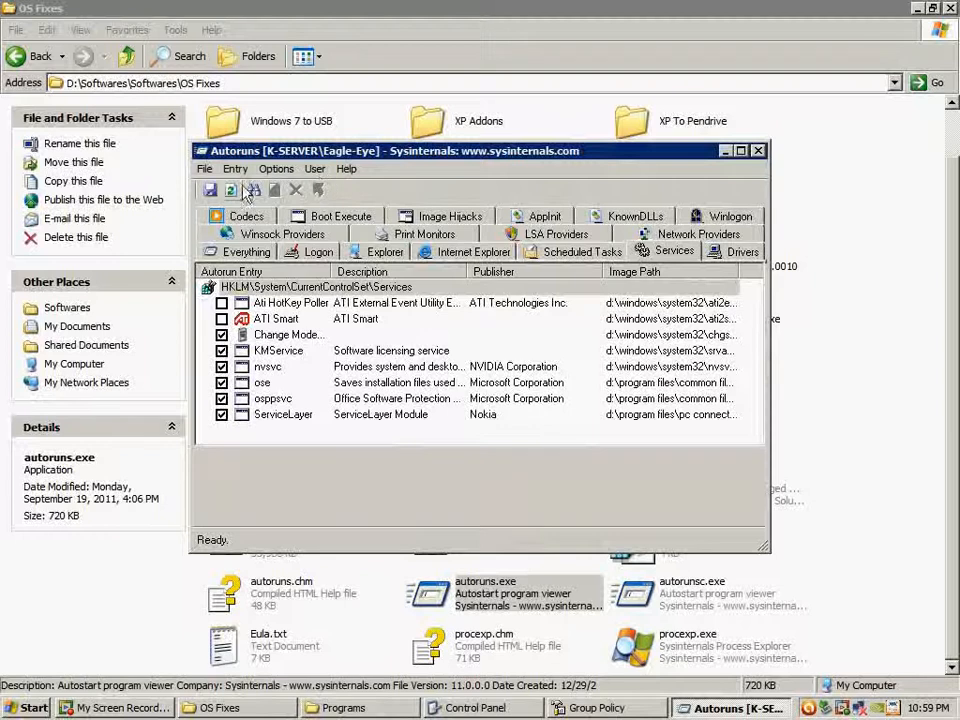
click(316, 251)
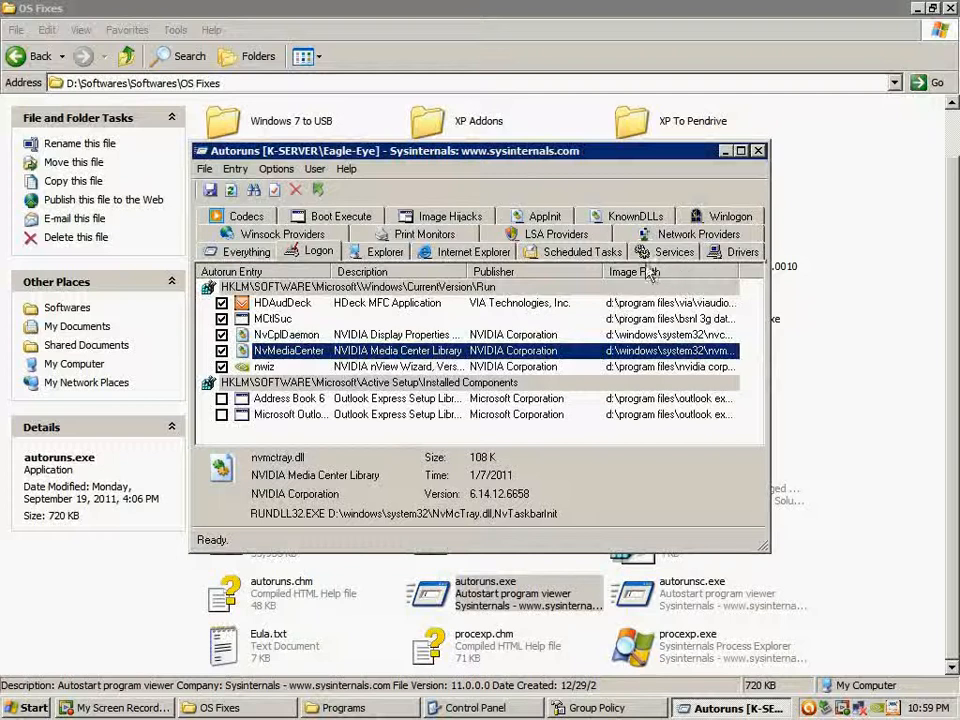
click(759, 152)
click(945, 410)
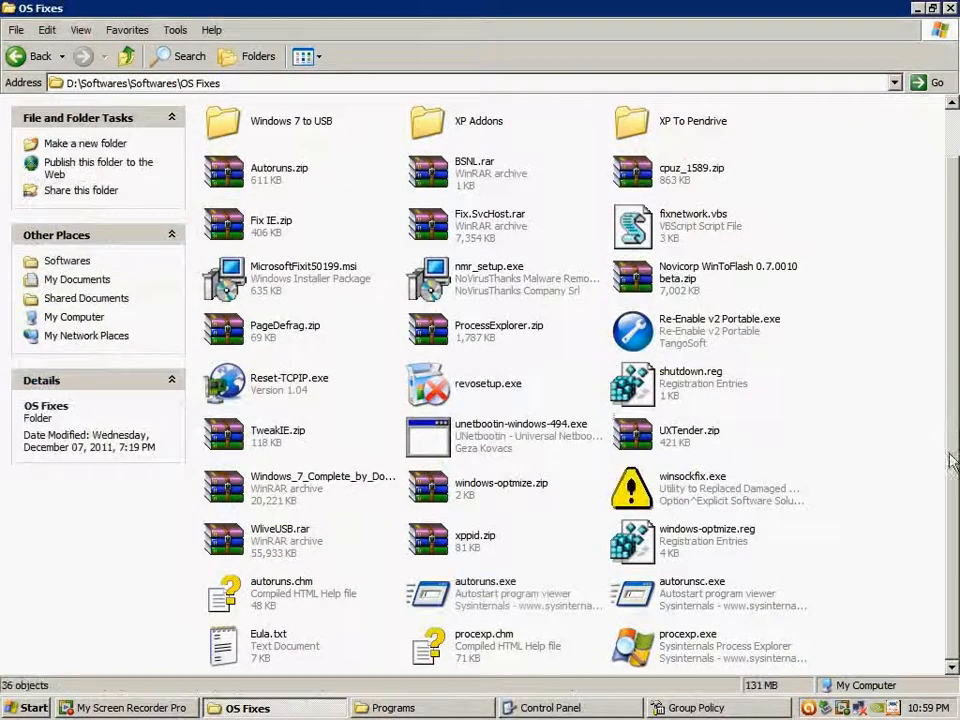
Launch Process Explorer from procexp.exe in the OS Fixes folder
scroll(952, 284, up, 1)
scroll(955, 366, down, 1)
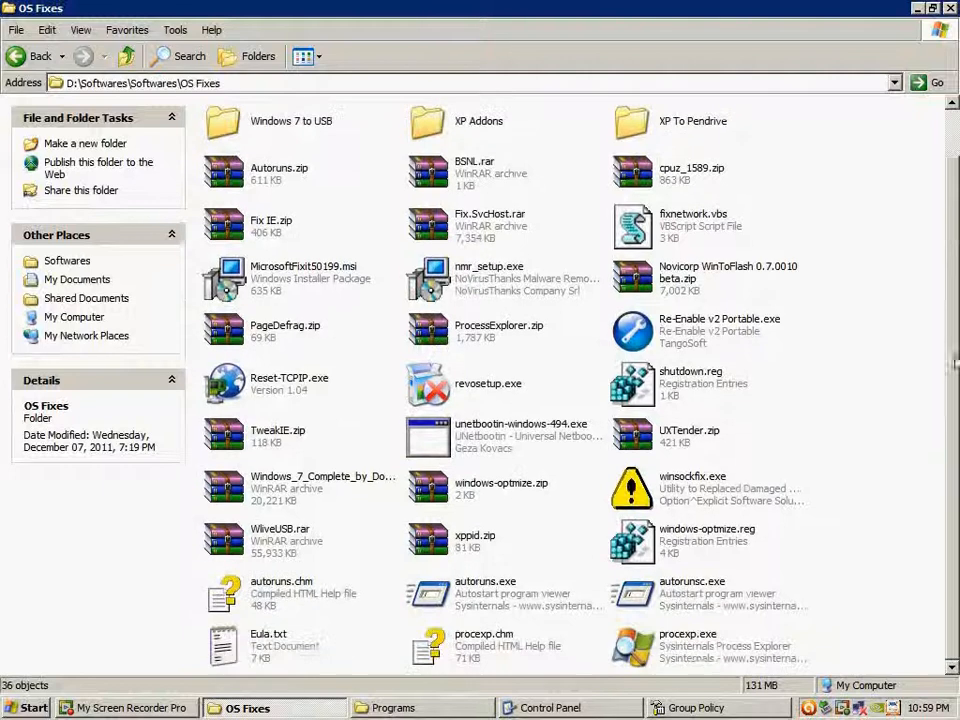
double_click(710, 650)
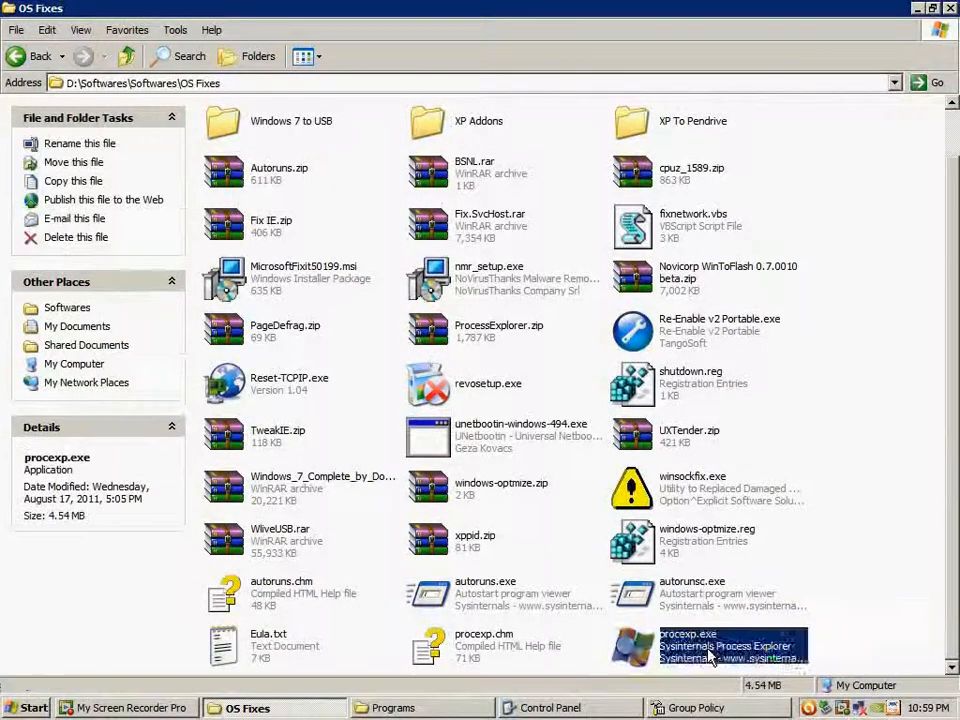
click(582, 472)
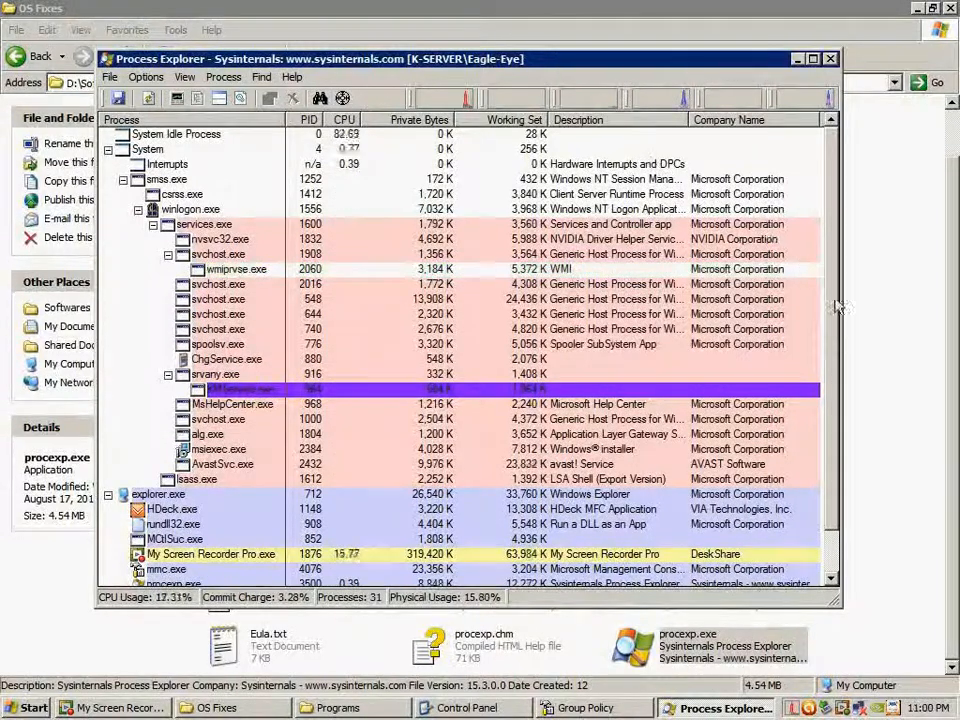
Examine the running process tree in Process Explorer, including the svchost.exe, procexp.exe and AvastUI.exe processes
scroll(828, 337, down, 1)
scroll(830, 330, up, 1)
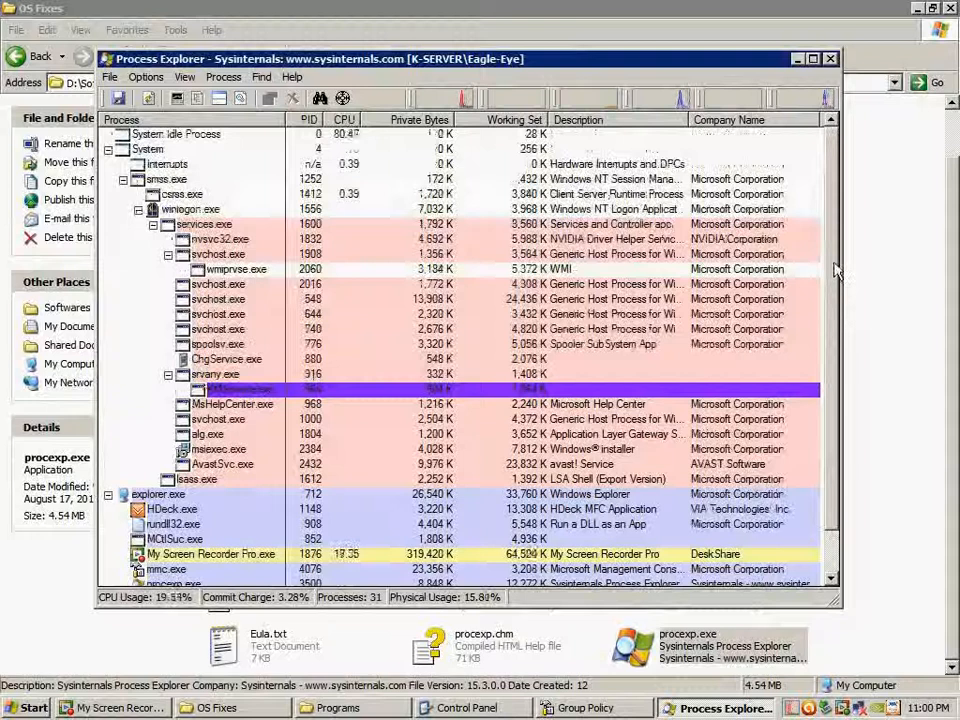
mouse_move(834, 306)
mouse_down()
mouse_move(833, 382)
mouse_move(832, 256)
mouse_move(833, 368)
mouse_move(834, 320)
mouse_up()
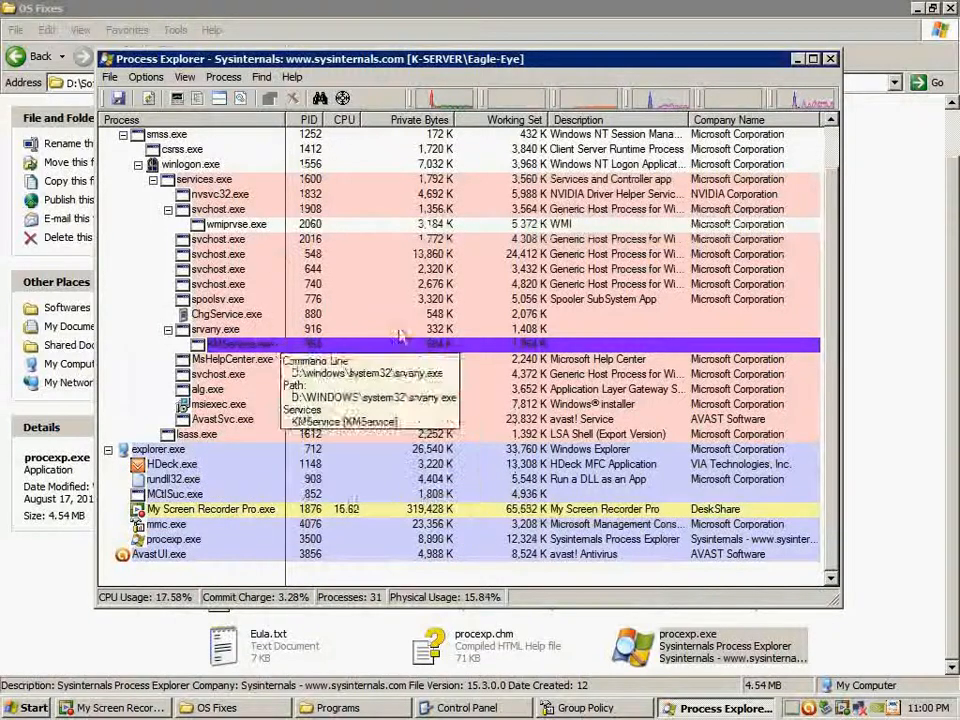
mouse_move(831, 446)
mouse_down()
mouse_move(829, 388)
mouse_move(818, 489)
mouse_move(820, 392)
mouse_move(820, 455)
mouse_up()
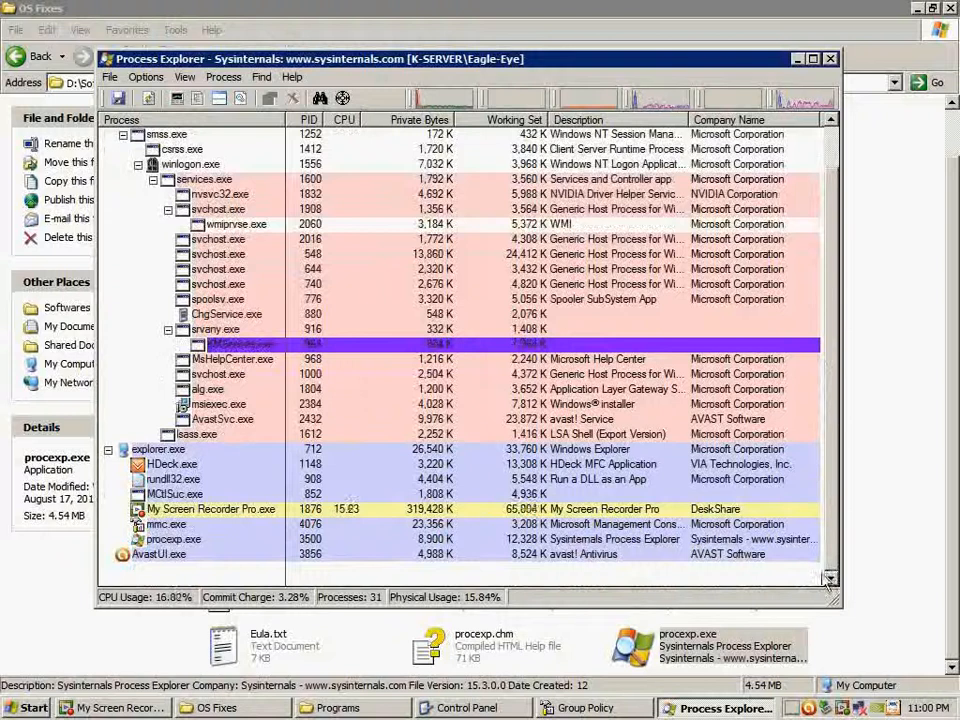
mouse_move(280, 340)
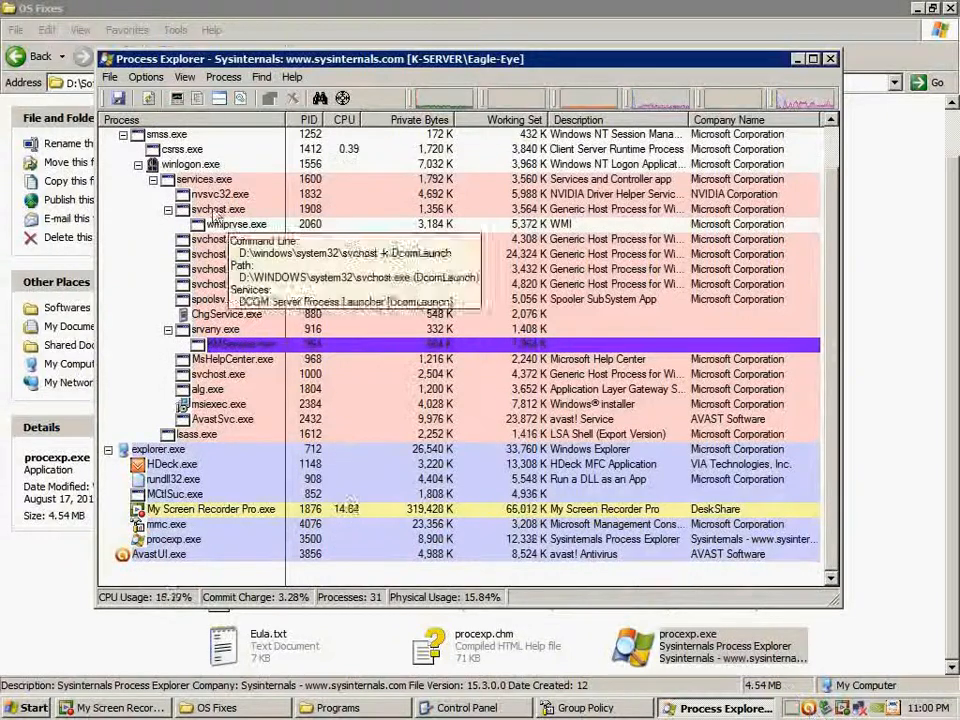
scroll(833, 366, up, 1)
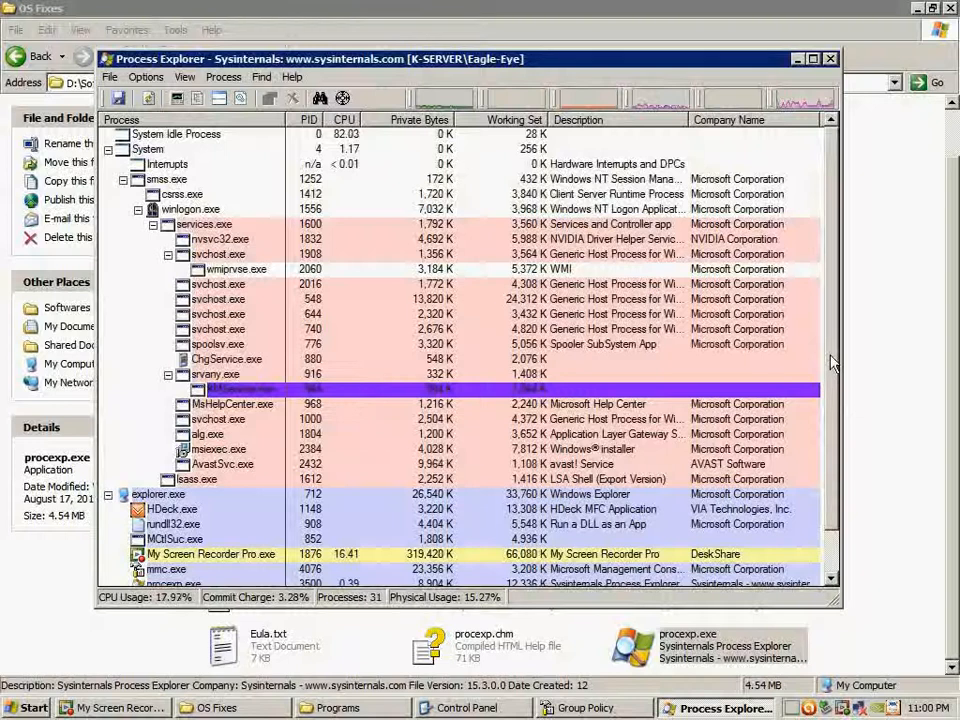
scroll(833, 366, down, 1)
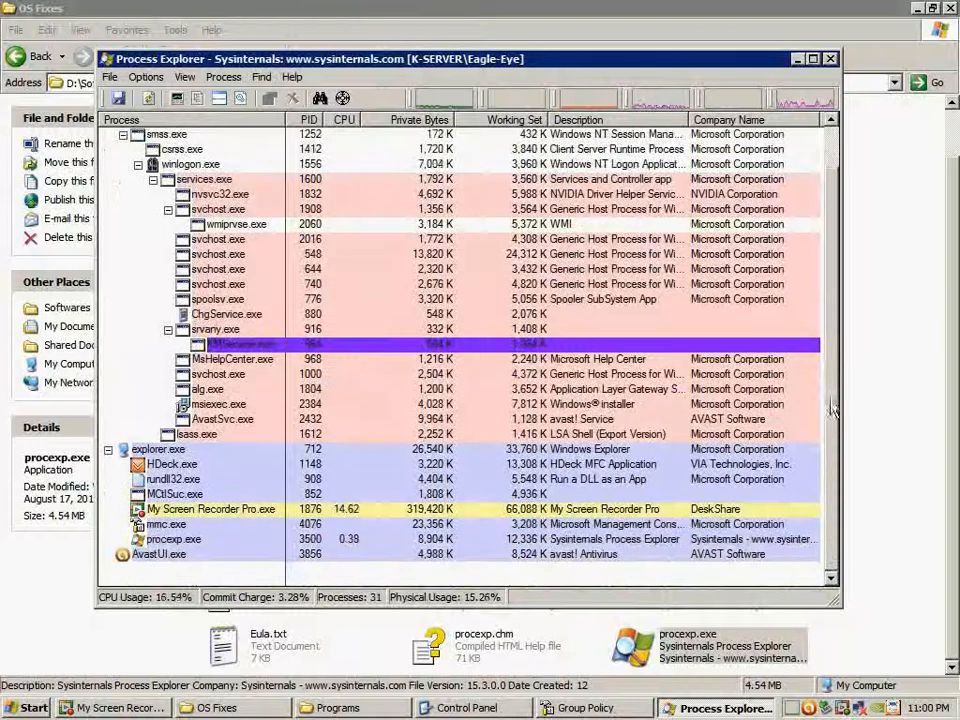
click(180, 540)
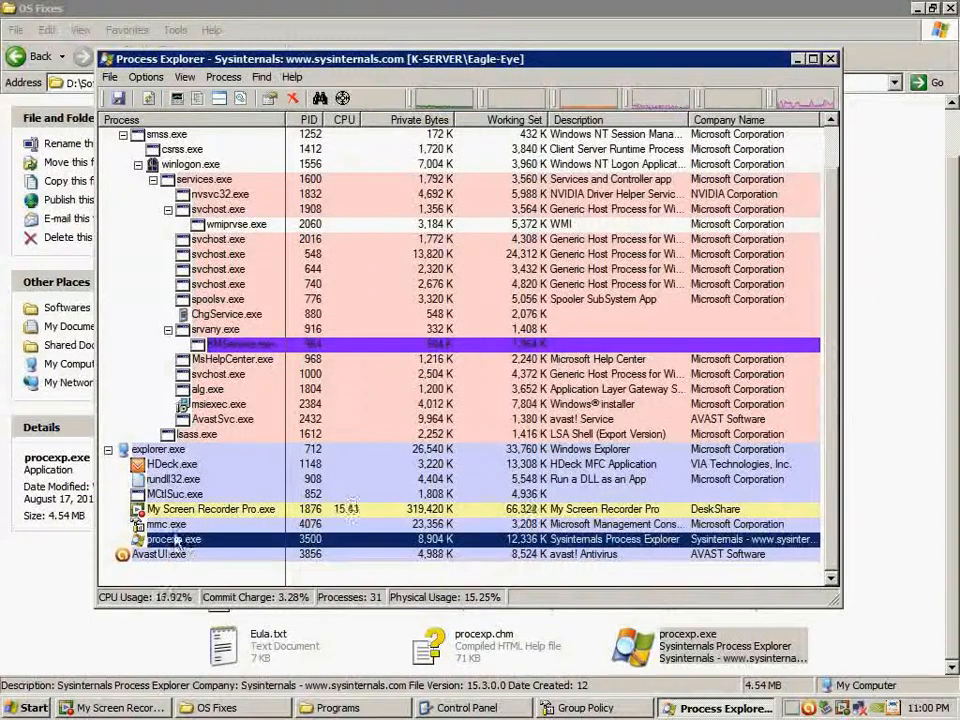
click(195, 555)
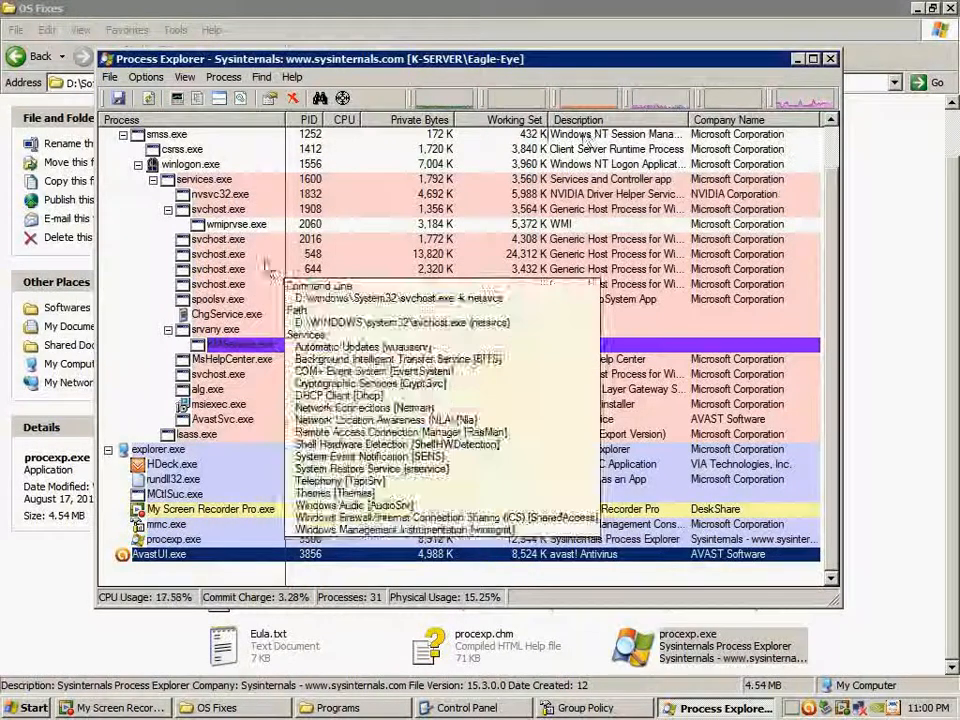
right_click(234, 240)
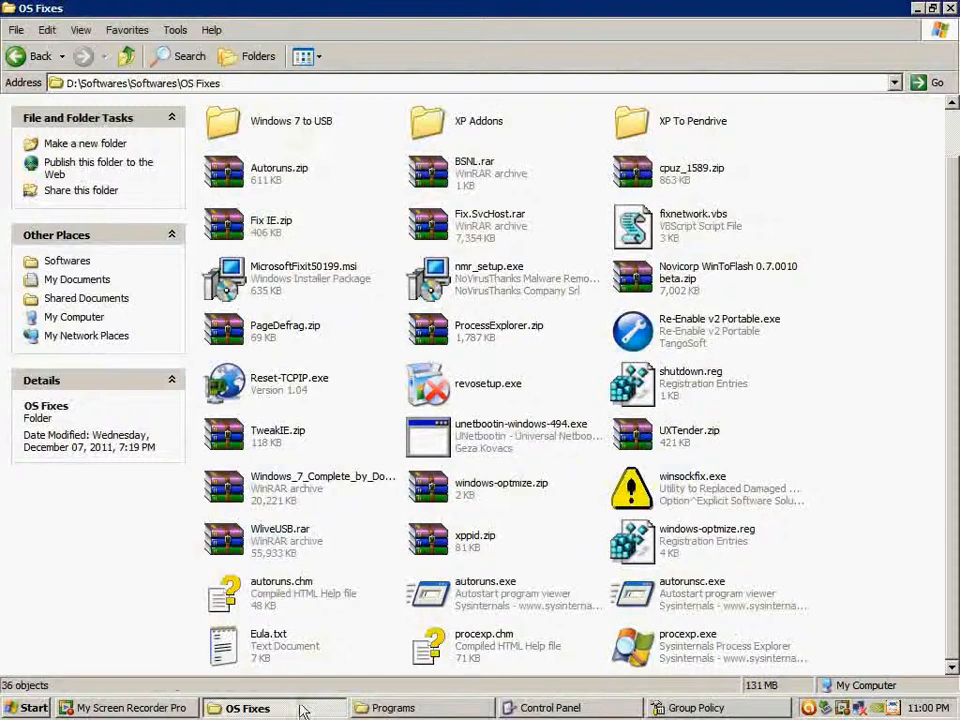
Show the desktop and bring the Programs downloads folder back to the front
click(390, 708)
key(super+d)
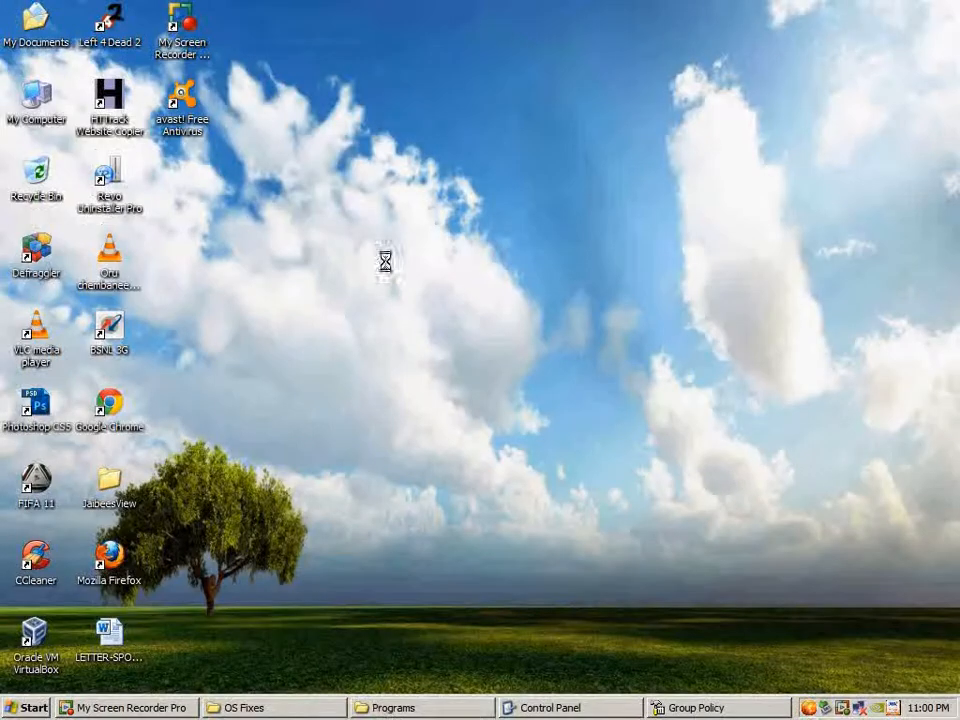
right_click(386, 262)
click(403, 285)
click(429, 707)
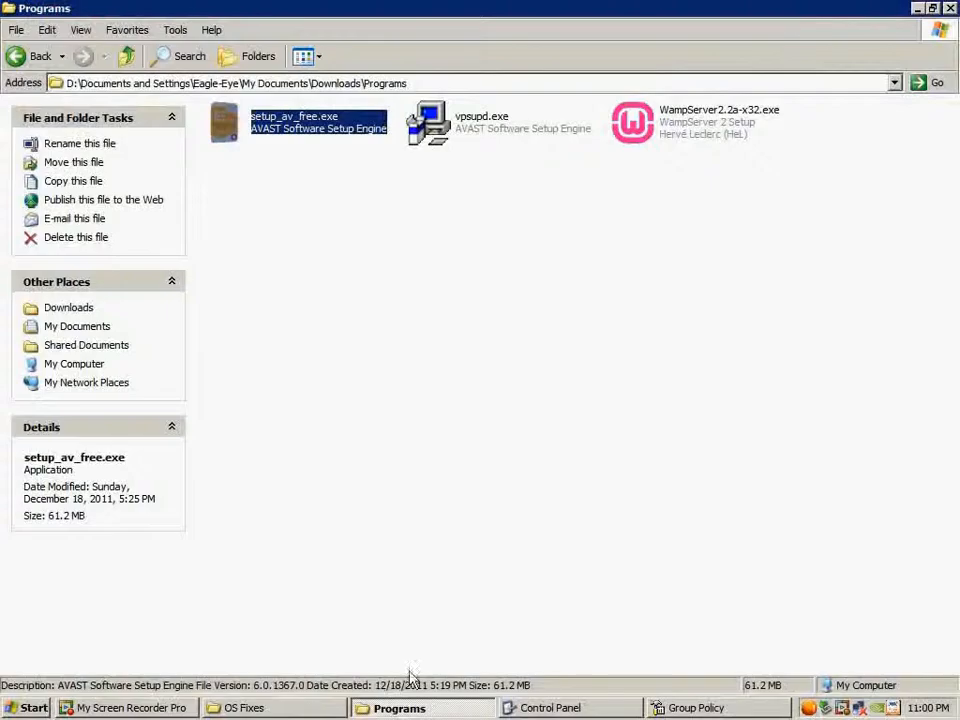
Run the avast update installer vpsupd.exe from the Programs folder and close the folder window
click(424, 281)
click(469, 133)
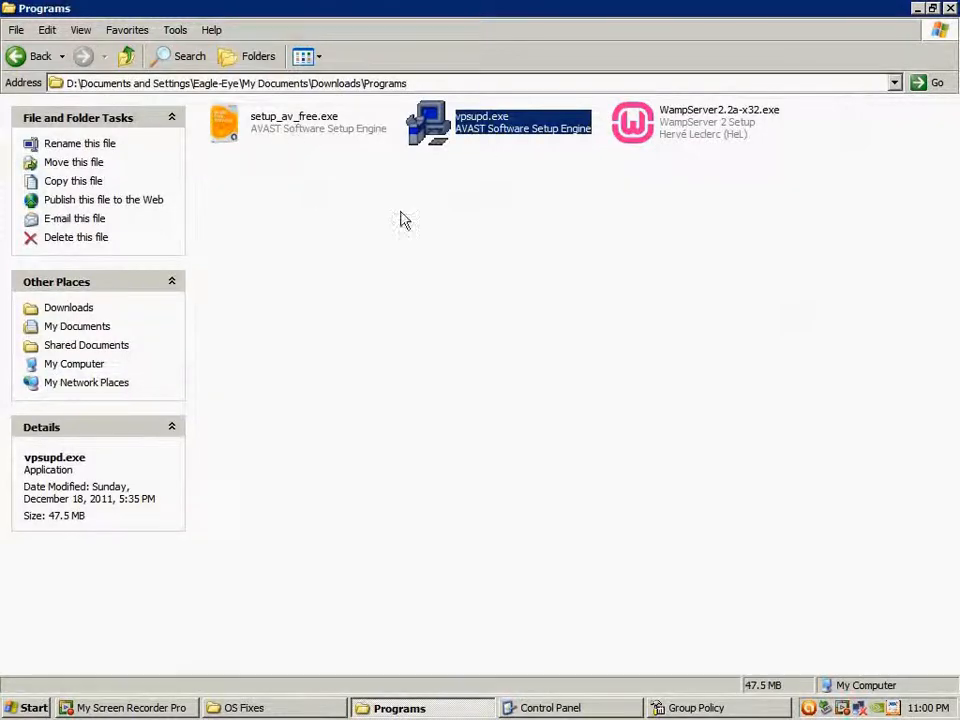
key(Left)
click(476, 184)
key(Right)
click(480, 160)
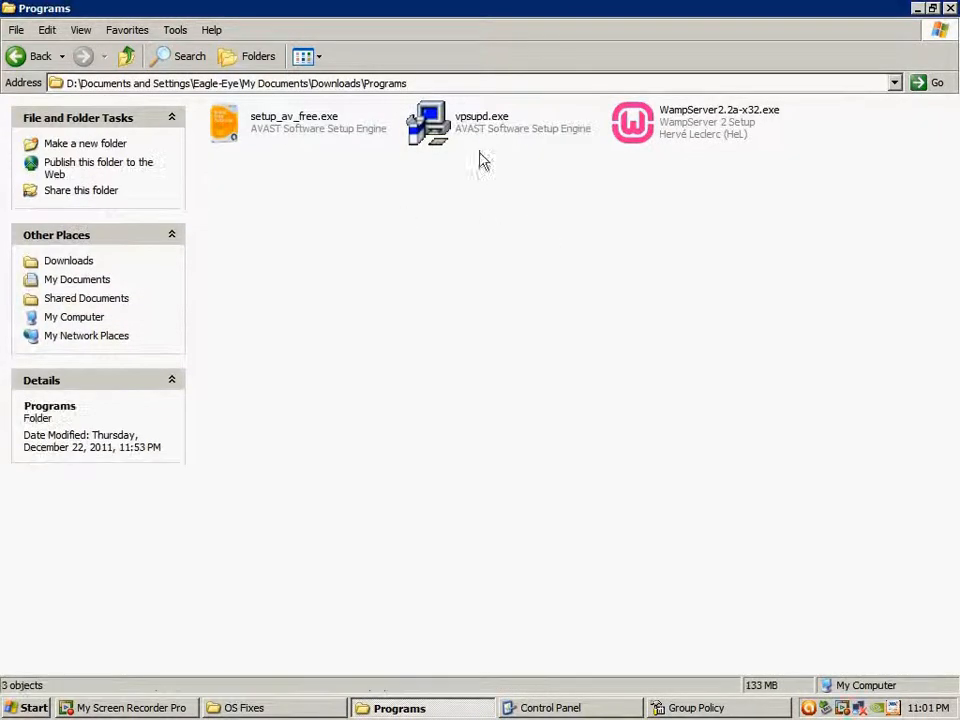
double_click(476, 138)
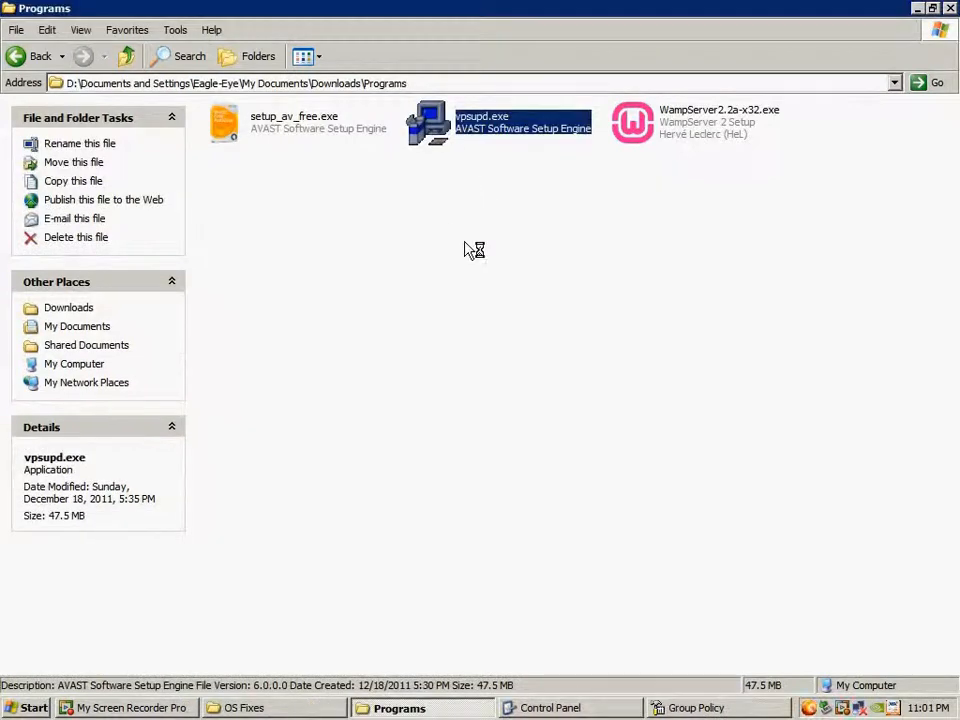
click(473, 250)
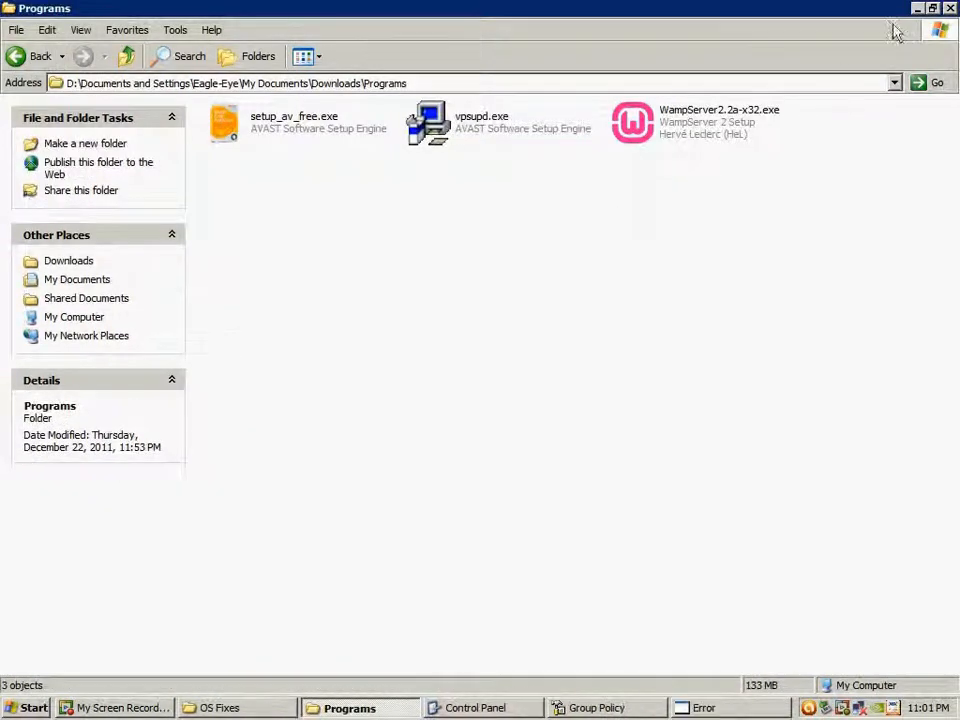
click(950, 9)
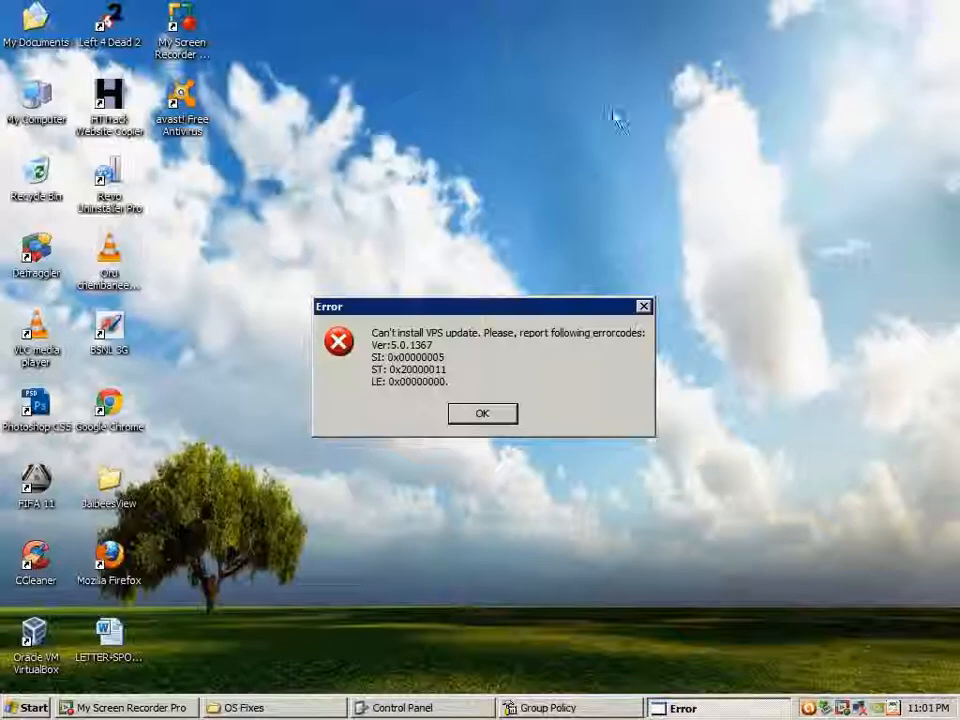
Dismiss the VPS update error message and refresh the desktop
click(482, 414)
right_click(390, 238)
click(405, 255)
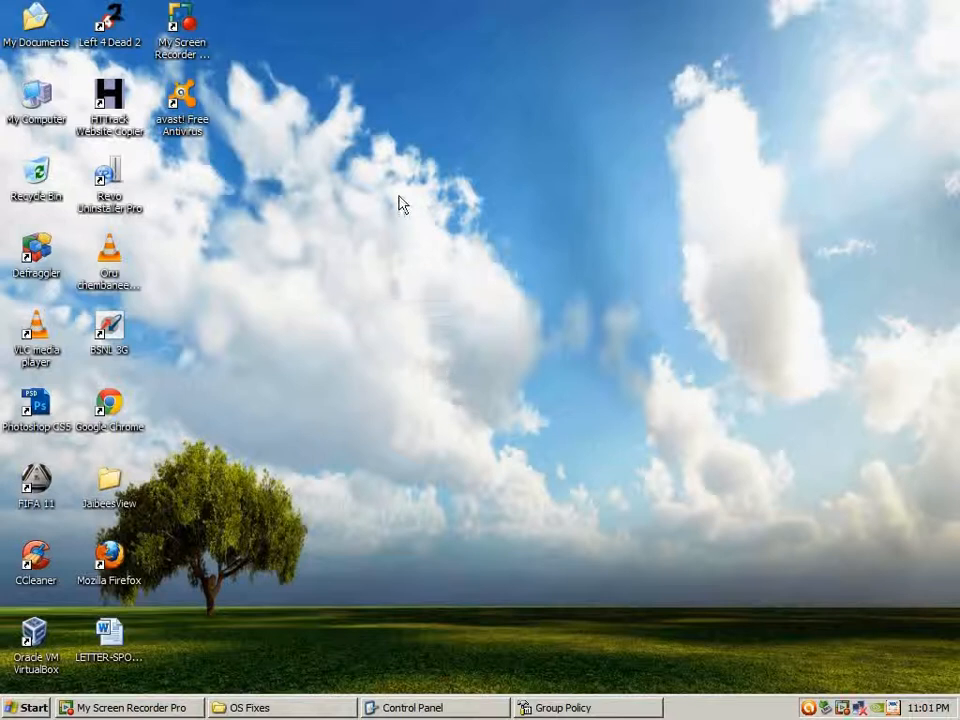
right_click(381, 229)
click(405, 255)
right_click(321, 229)
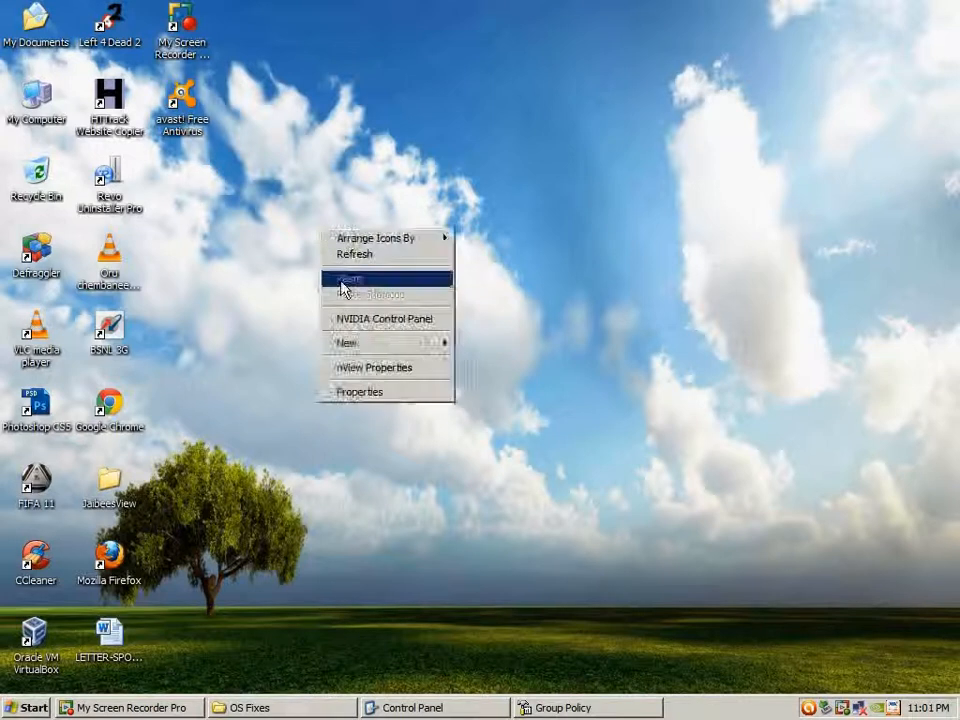
click(336, 256)
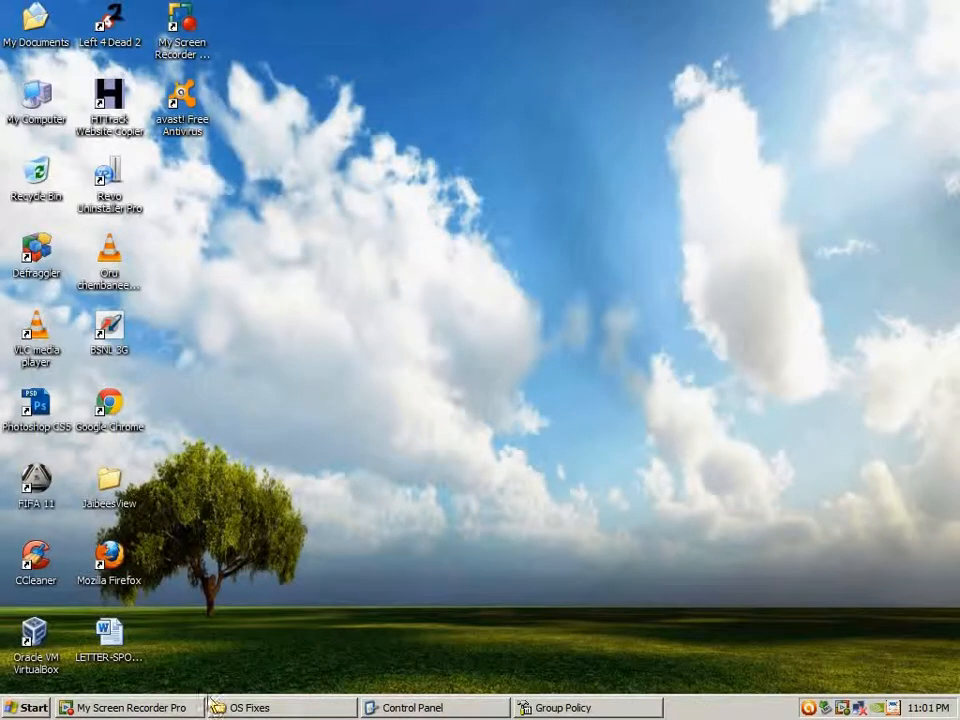
click(32, 712)
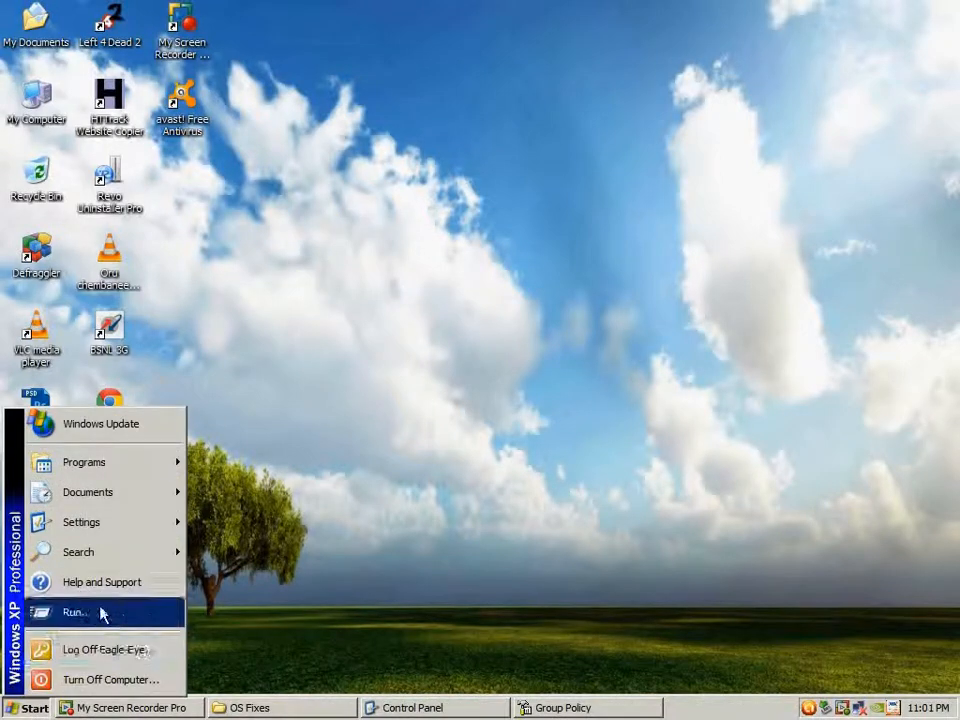
click(518, 508)
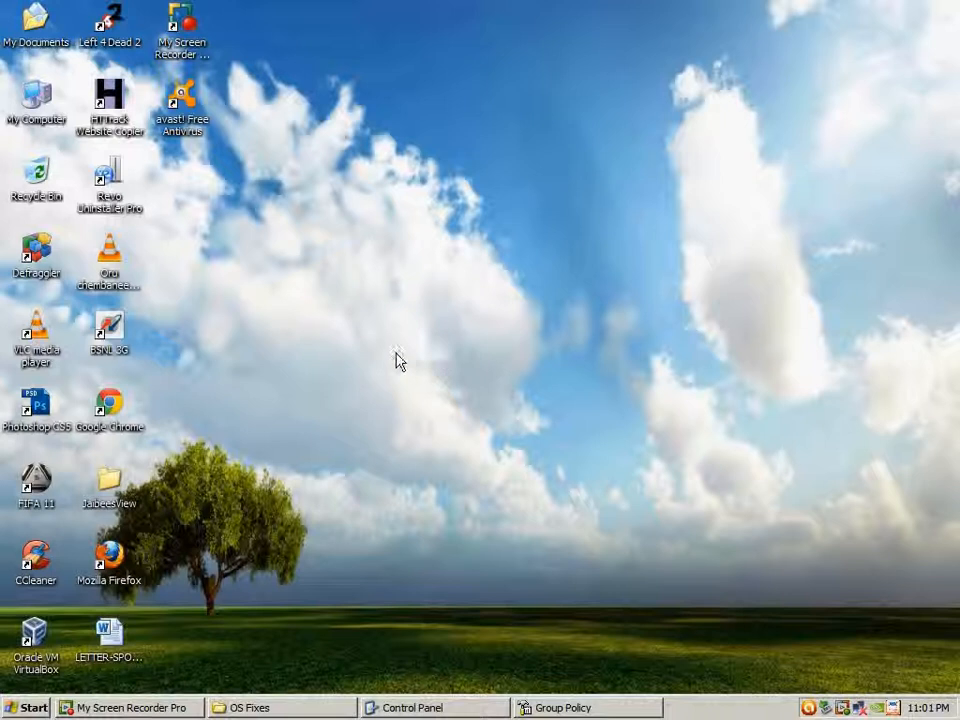
click(590, 709)
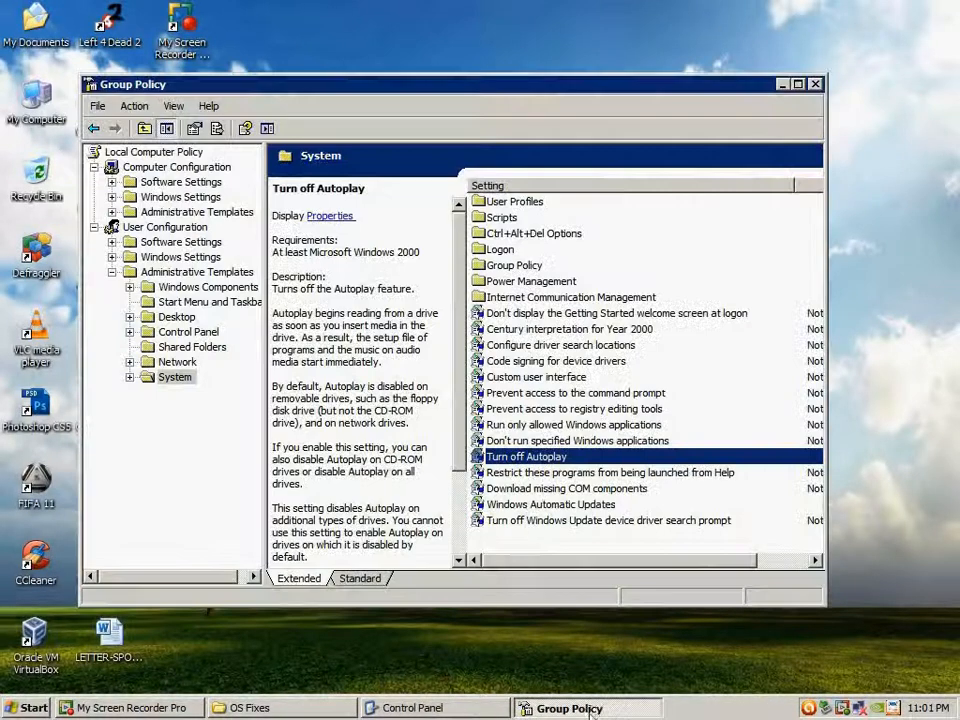
key(super+d)
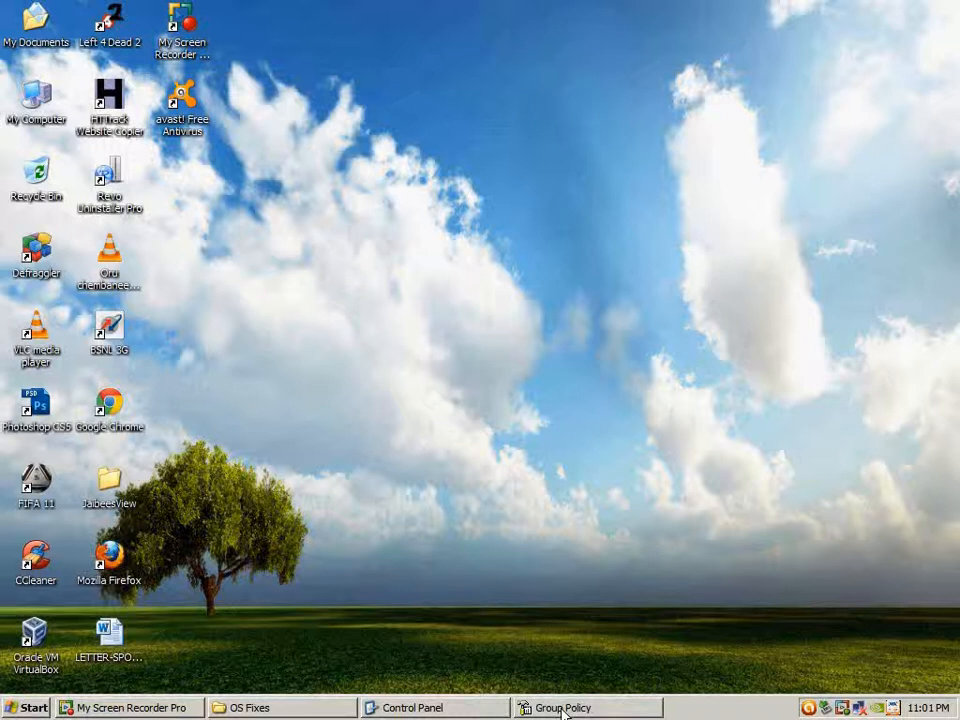
right_click(253, 193)
click(265, 212)
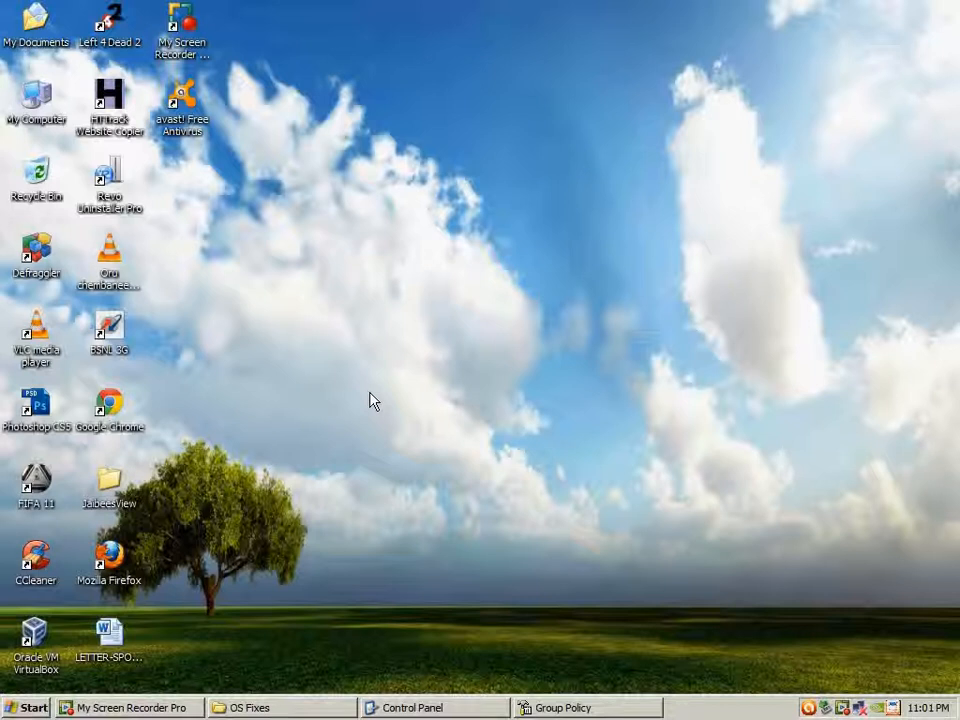
click(573, 708)
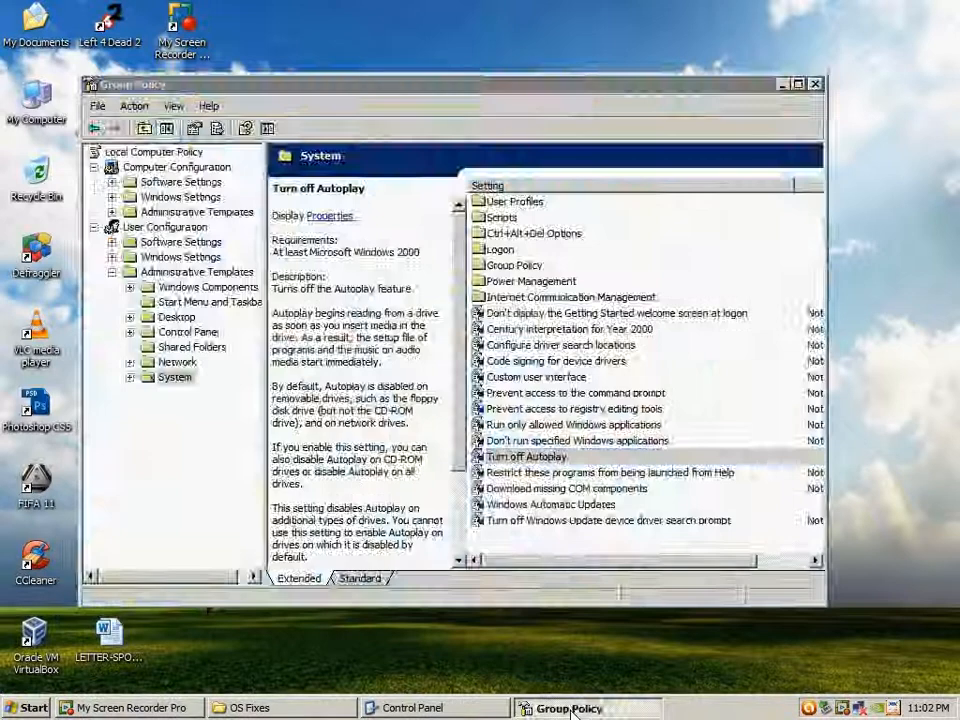
click(573, 708)
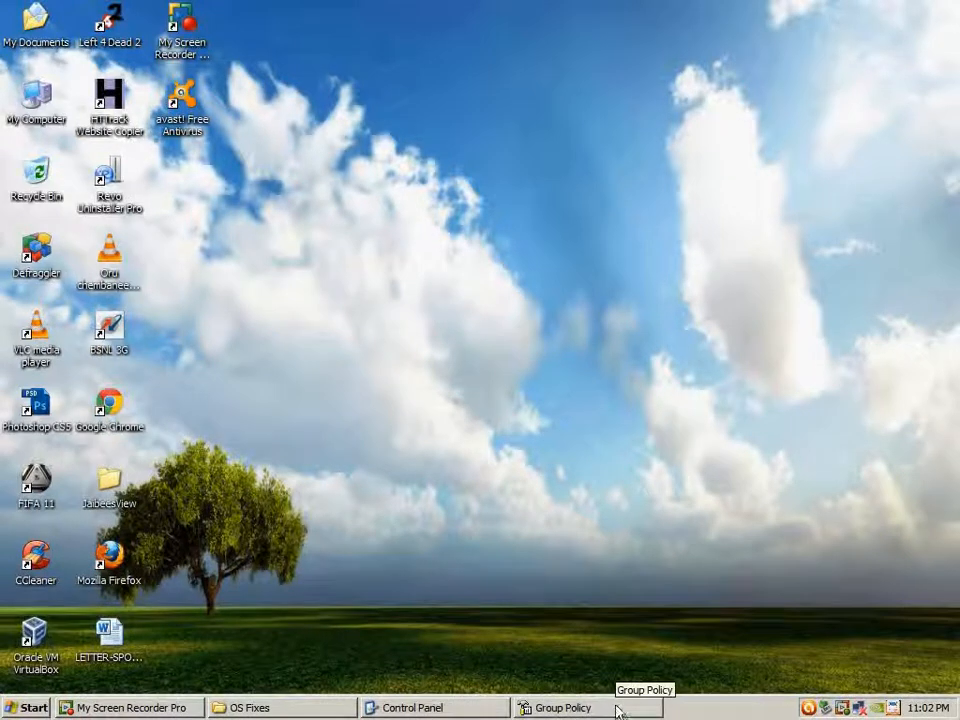
click(22, 709)
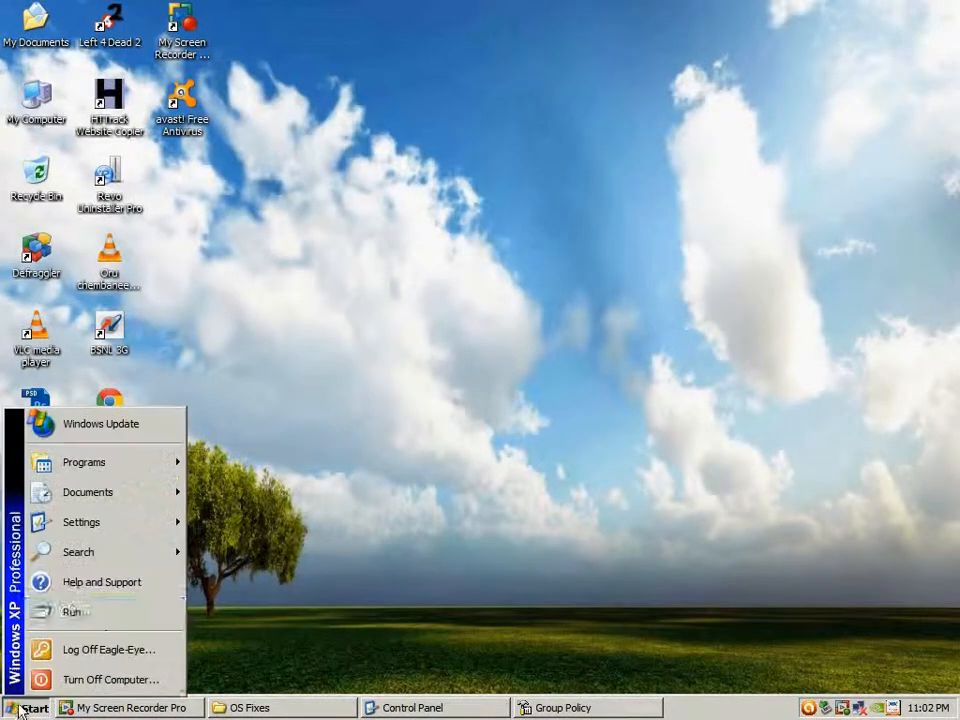
click(97, 620)
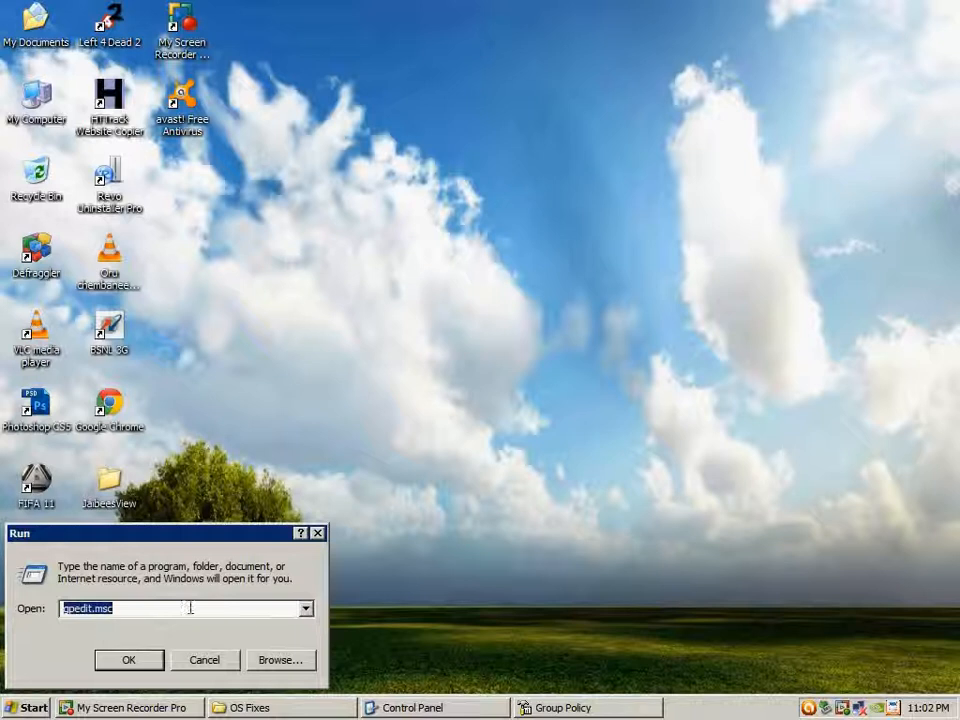
click(185, 611)
double_click(144, 608)
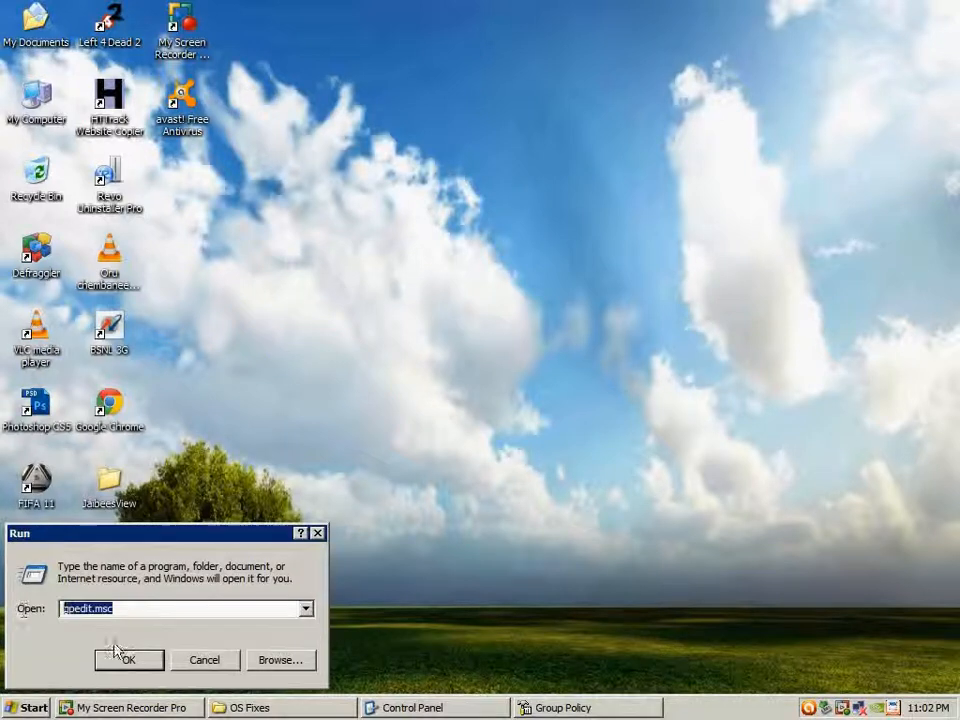
click(208, 660)
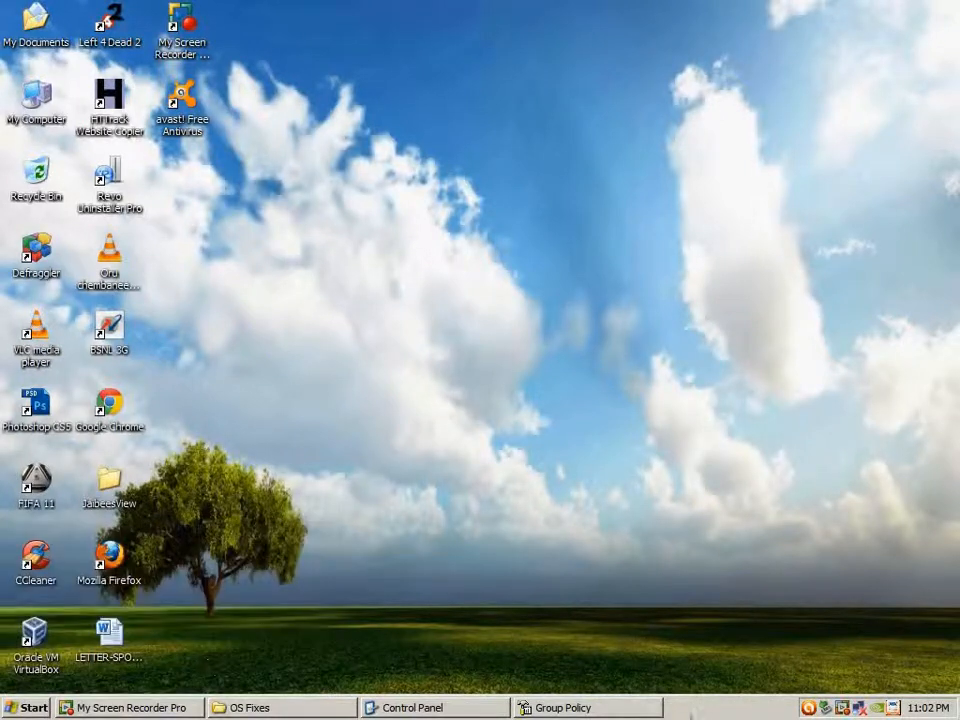
Maximize the Group Policy window and display the System settings under User Configuration, Administrative Templates
click(617, 709)
double_click(503, 87)
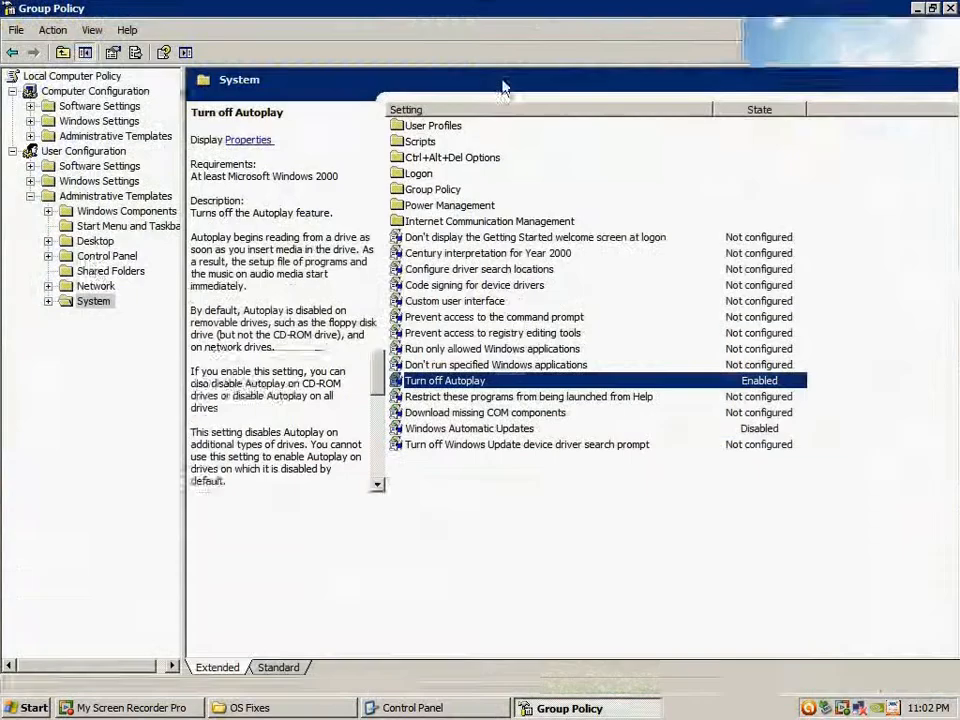
click(122, 196)
click(93, 301)
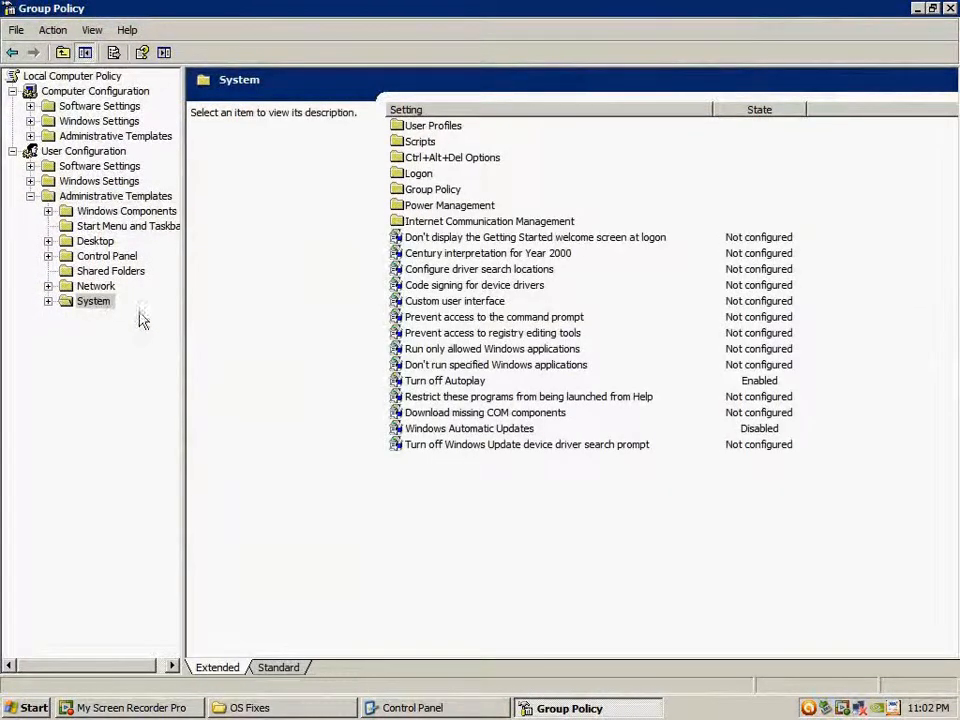
Set the Turn off Autoplay policy to Enabled on All drives, apply it, and close Group Policy
double_click(460, 388)
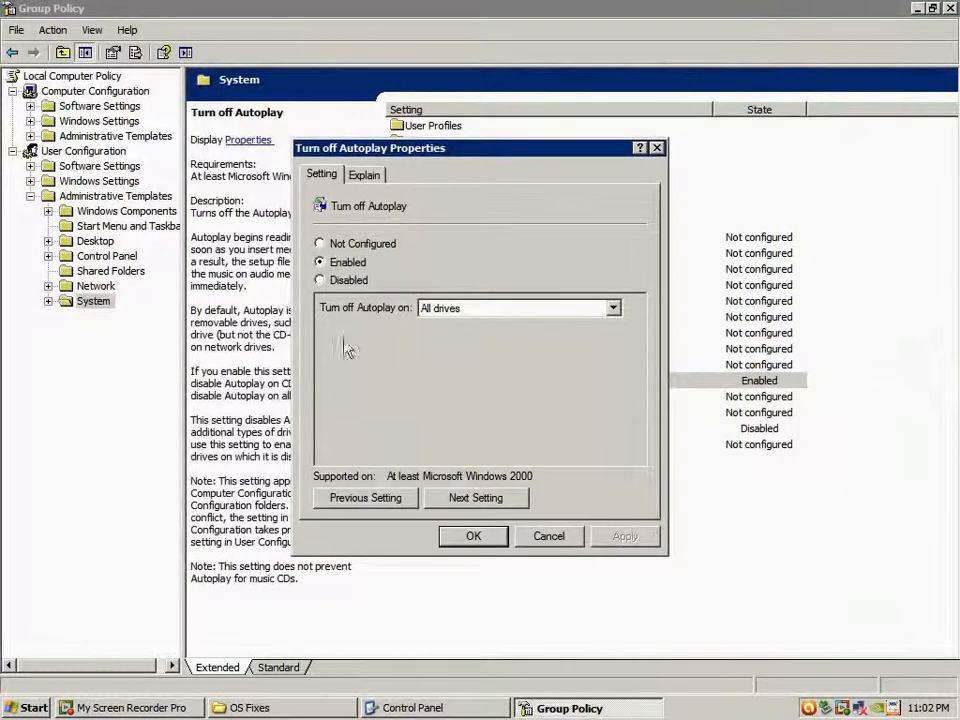
click(352, 264)
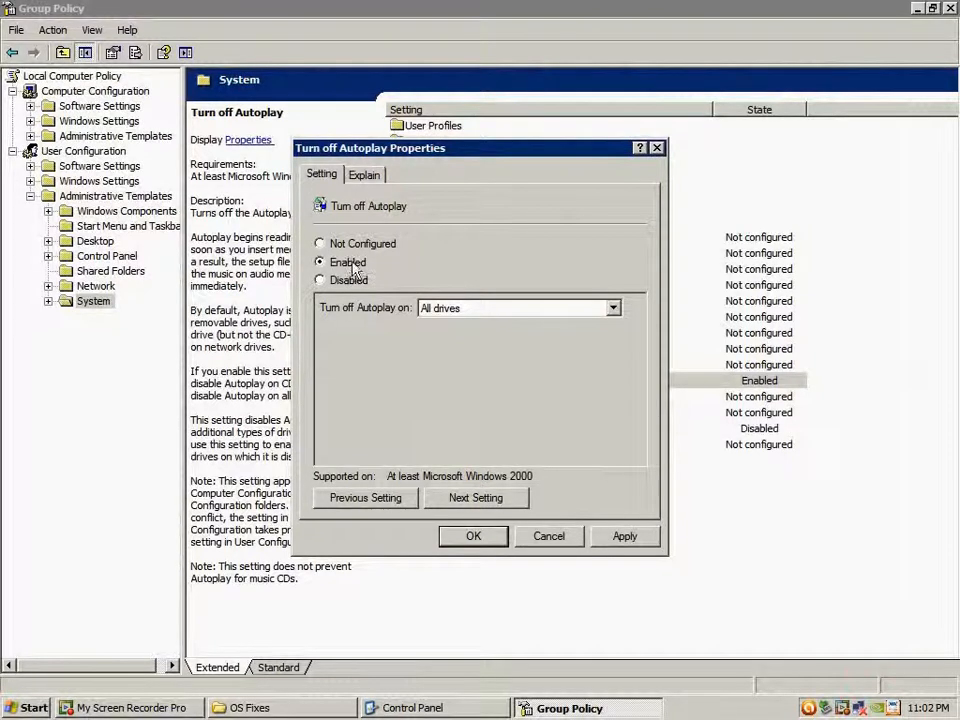
click(456, 309)
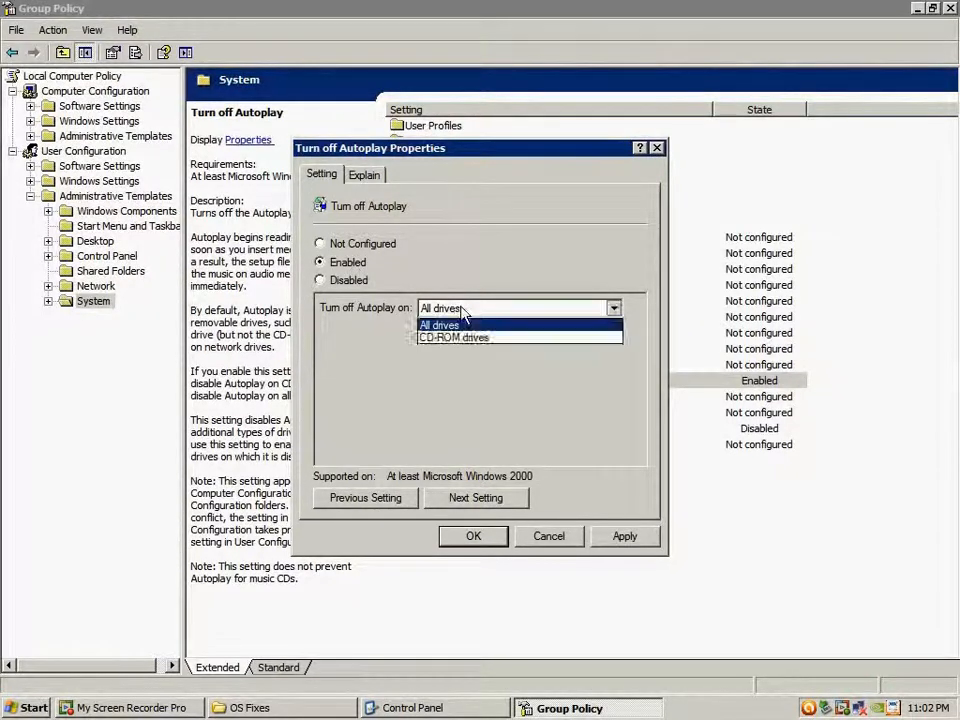
click(460, 326)
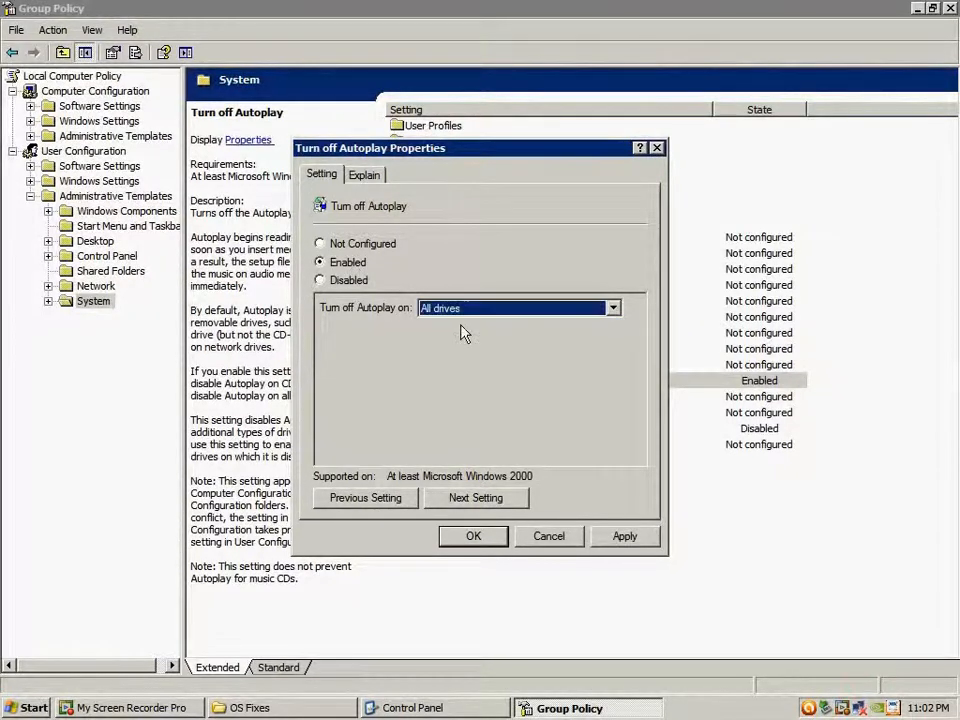
click(620, 538)
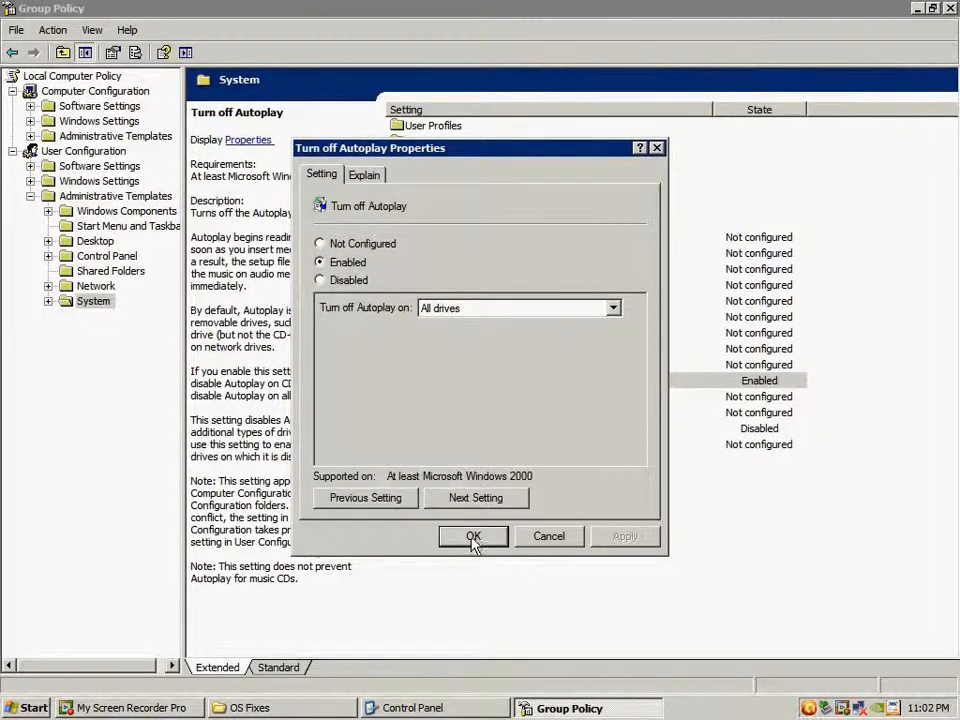
click(473, 537)
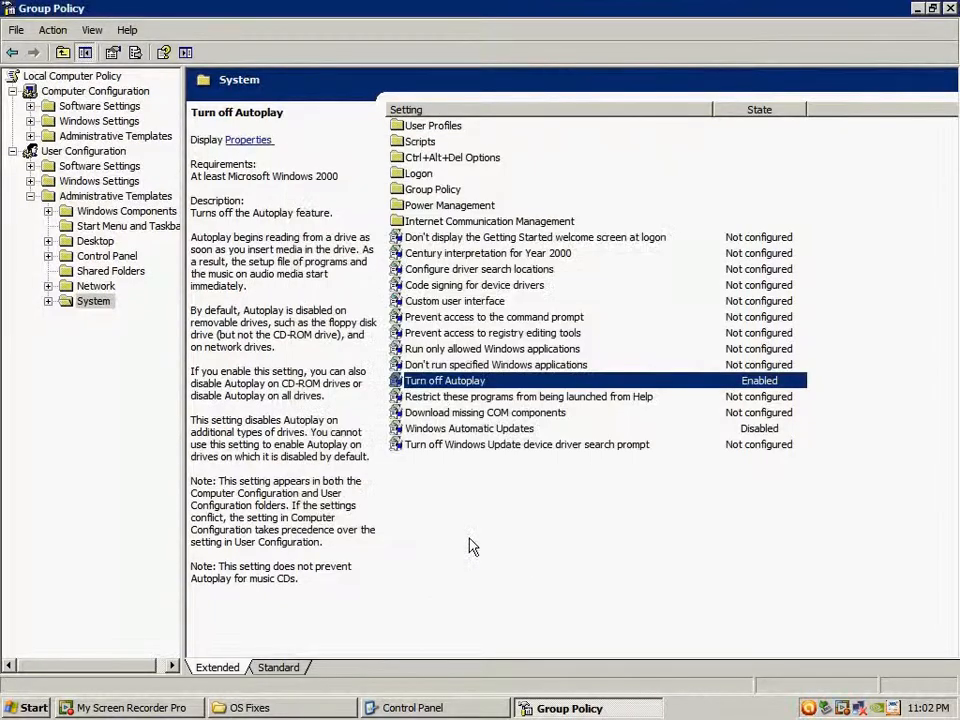
click(950, 8)
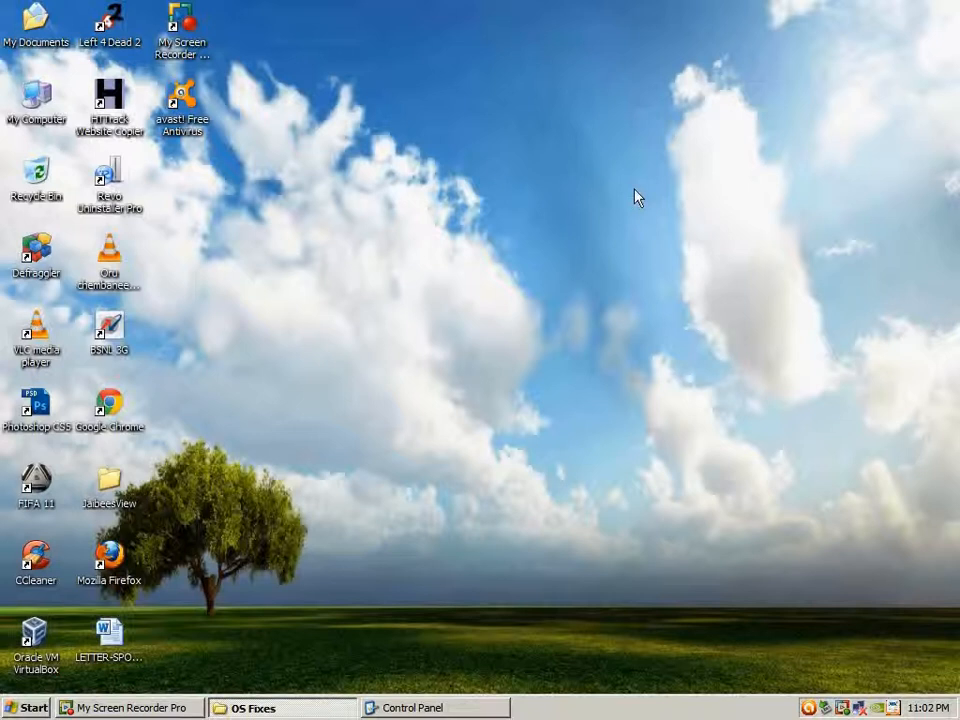
right_click(295, 258)
click(328, 288)
click(288, 707)
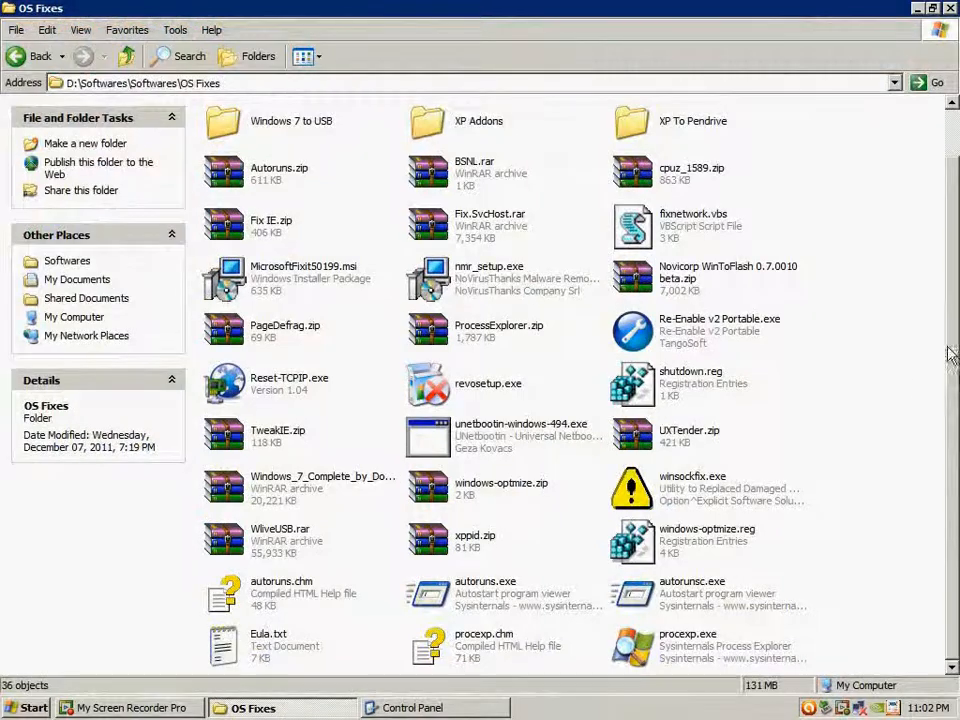
click(276, 707)
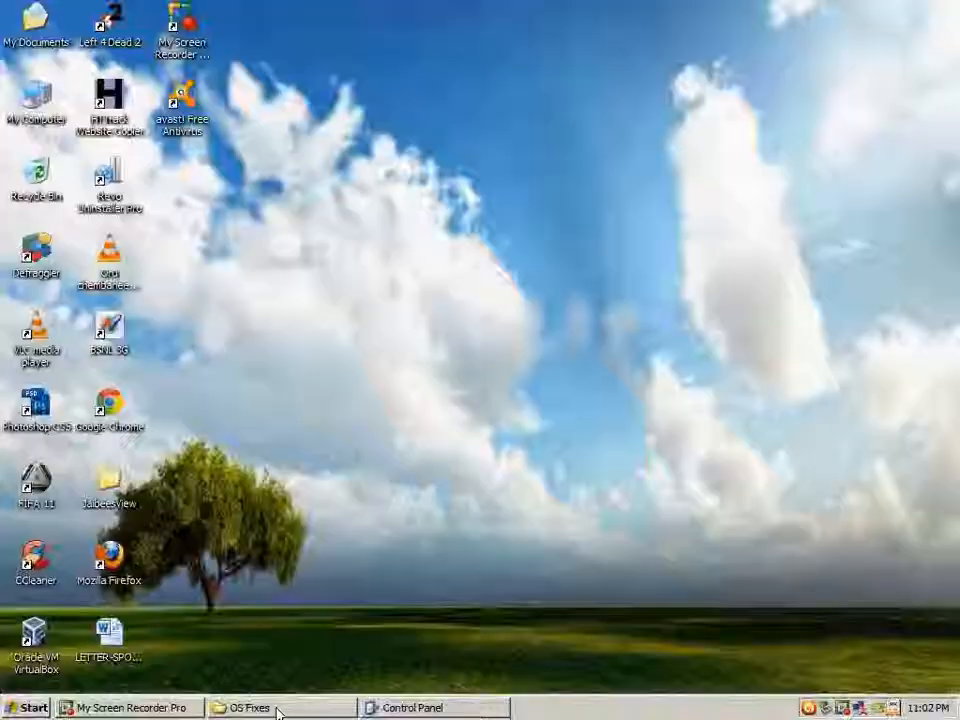
Check the Windows Firewall general settings from Control Panel and close the dialog
click(390, 707)
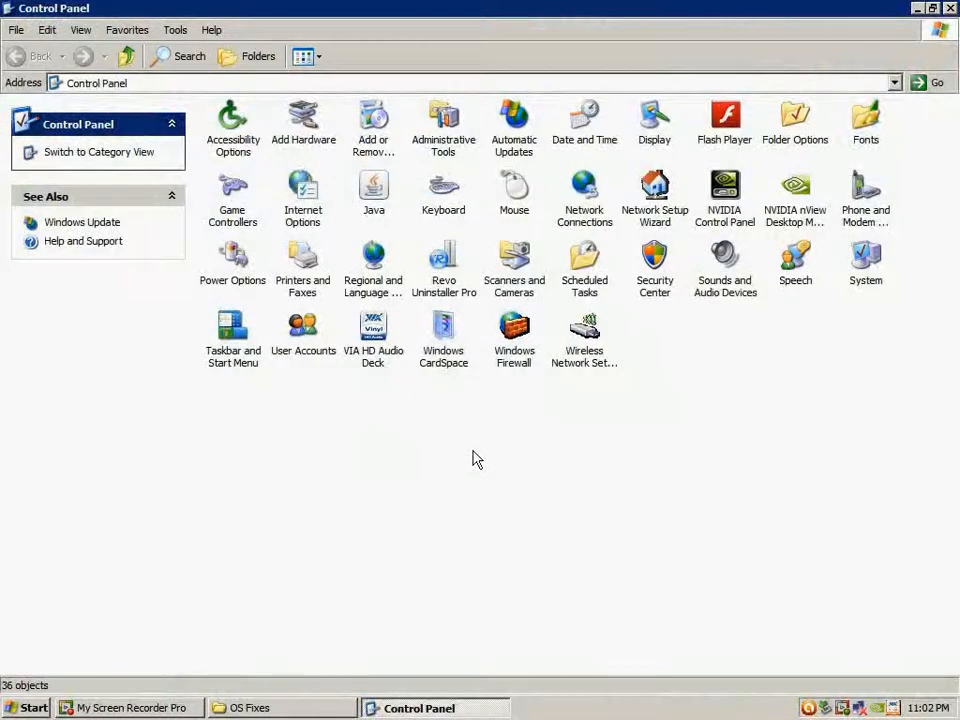
double_click(512, 360)
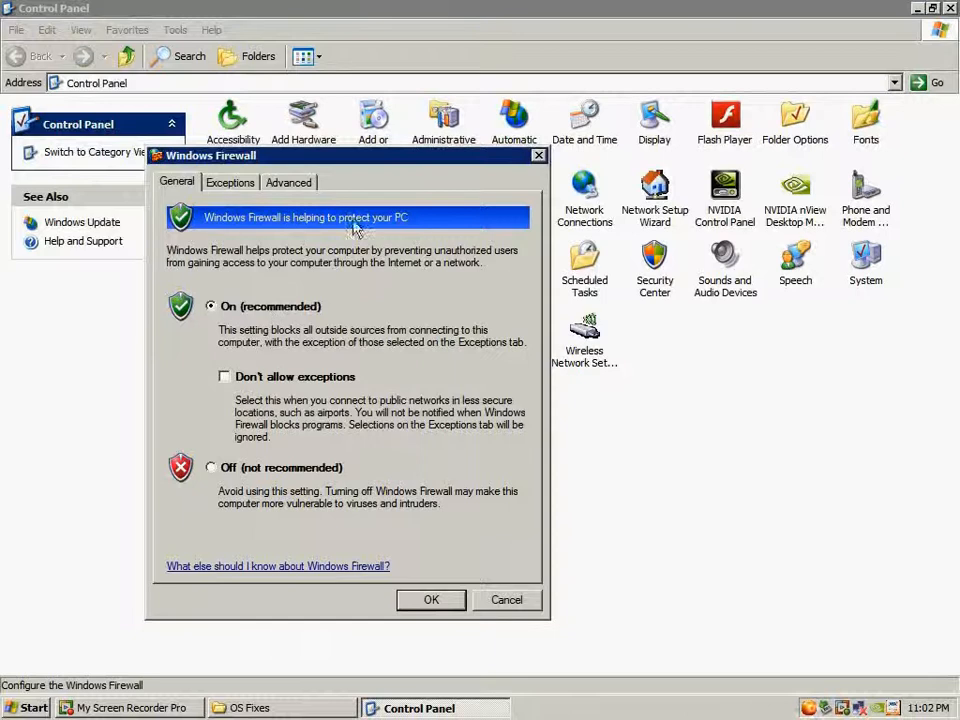
click(538, 156)
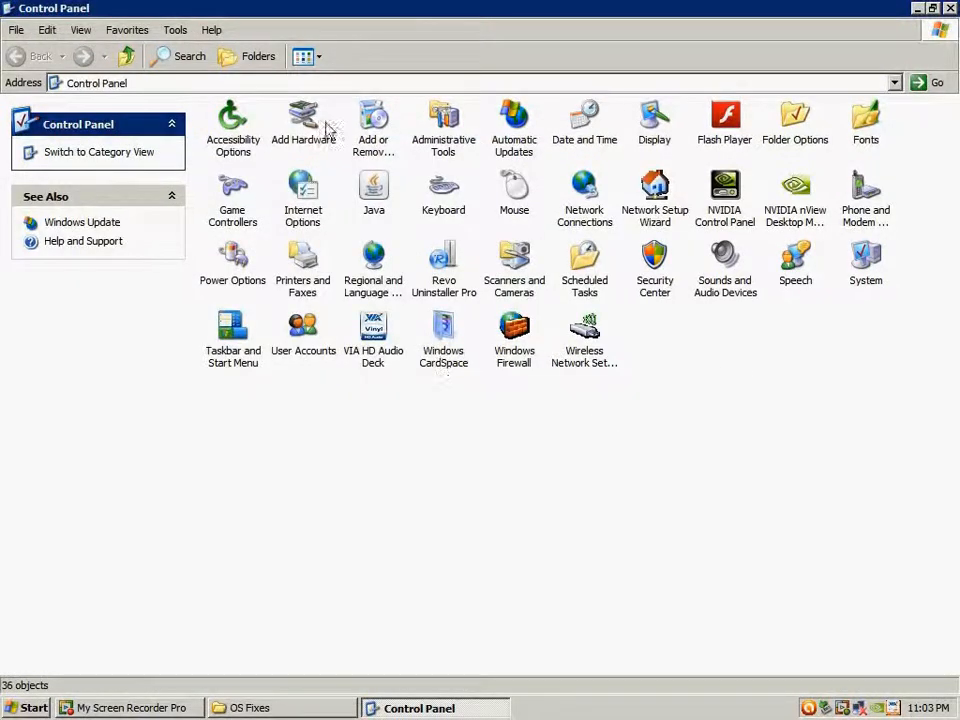
Open Add or Remove Programs from Control Panel, minimize both windows and refresh the desktop
double_click(378, 139)
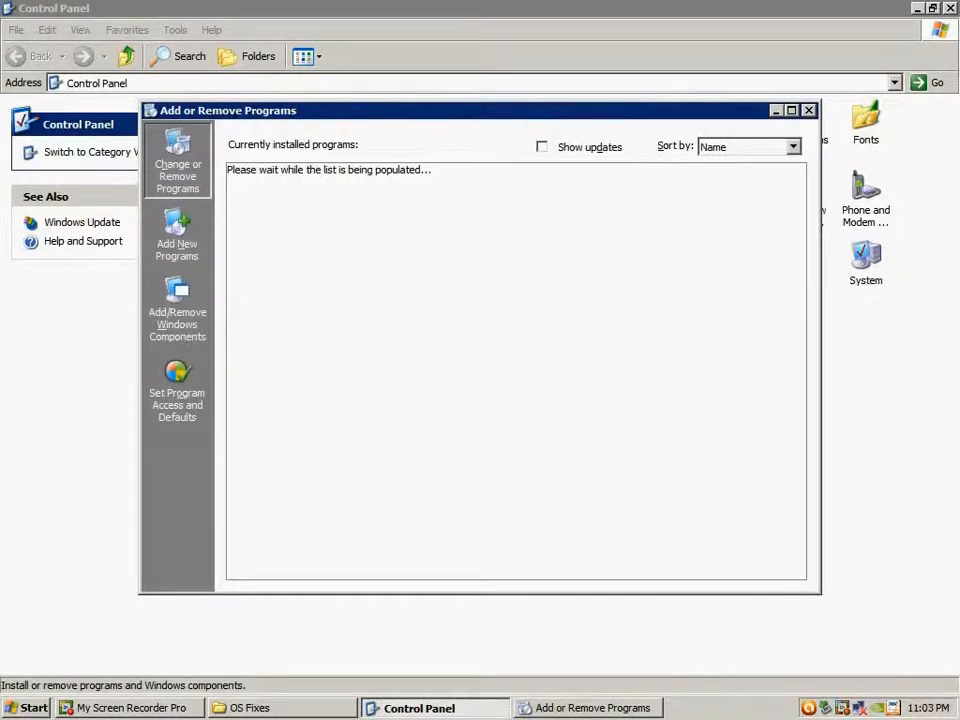
click(440, 708)
click(553, 709)
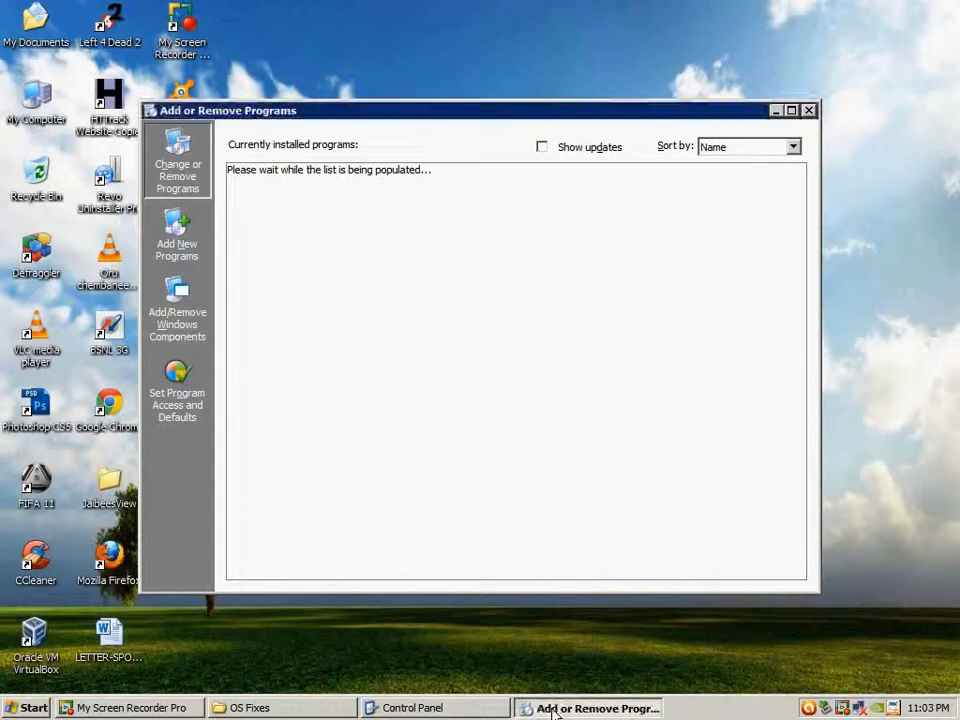
click(551, 709)
right_click(335, 289)
click(349, 309)
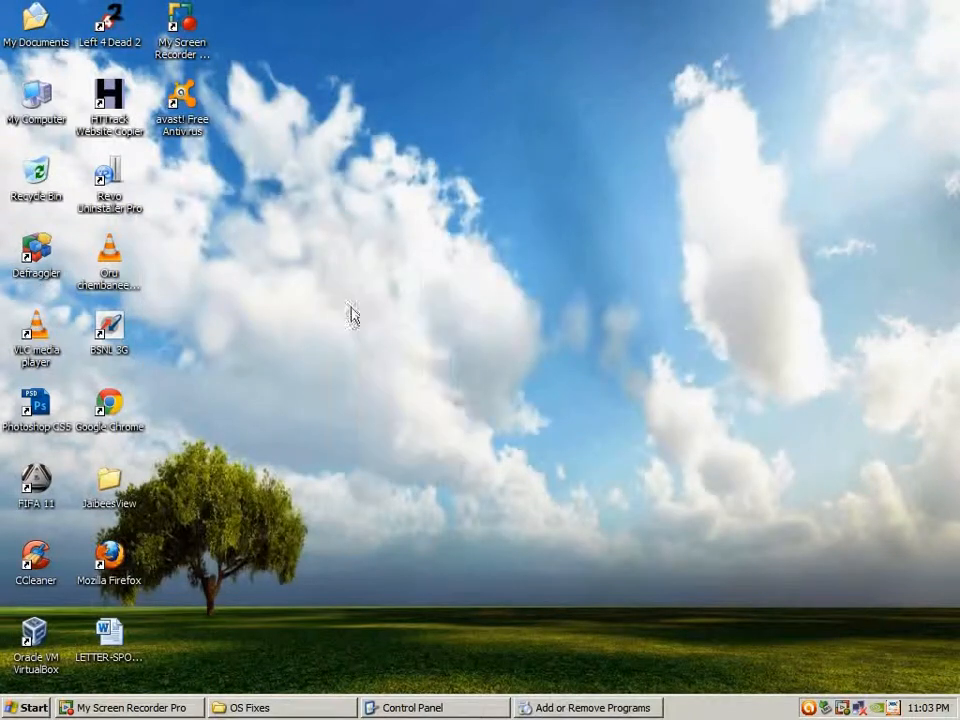
Launch CCleaner and display the Cleaner options for applications such as Firefox and Google Chrome
key(super)
mouse_move(113, 473)
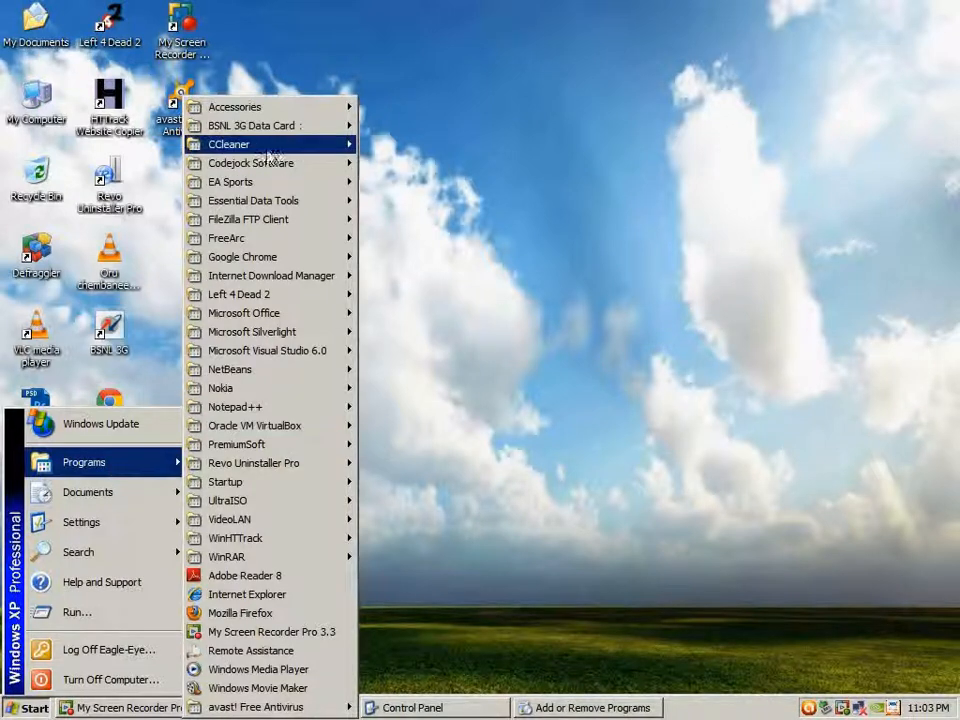
mouse_move(300, 144)
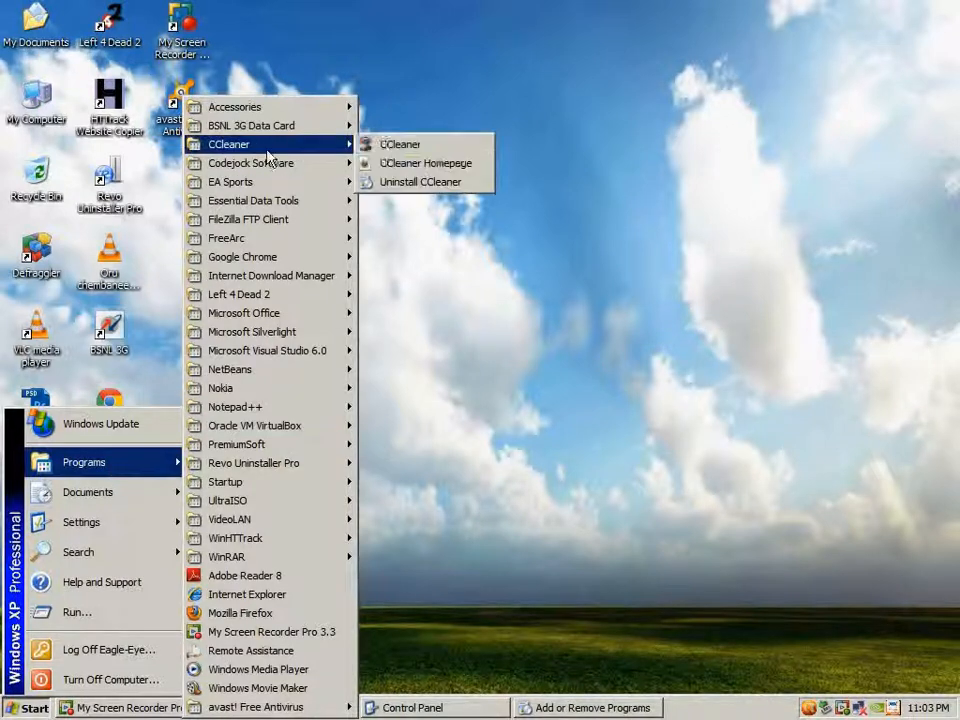
click(407, 146)
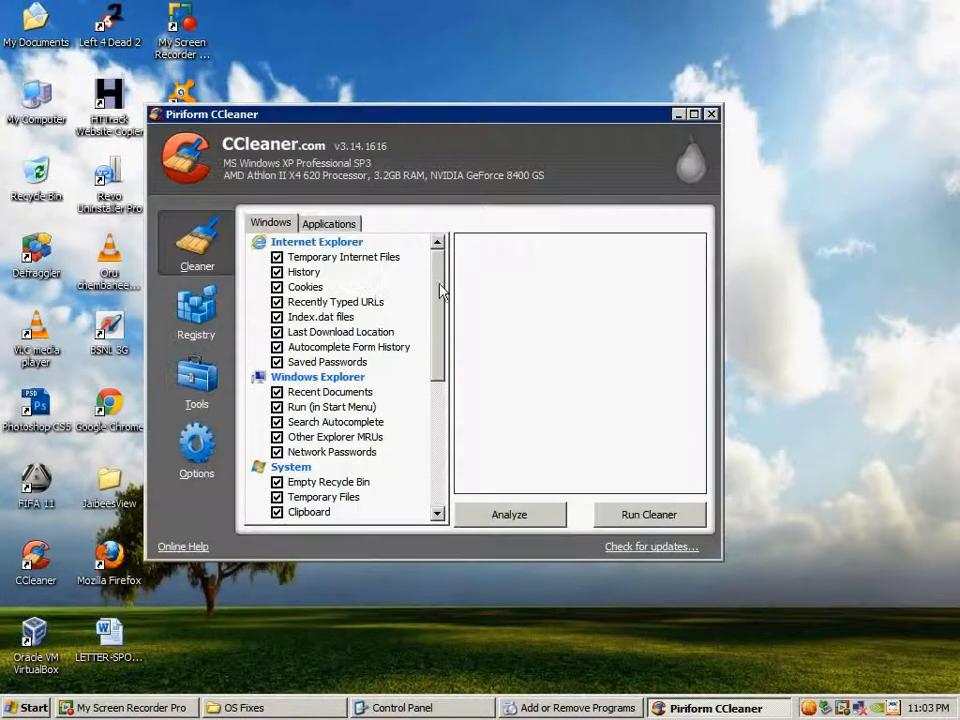
drag(441, 289, 441, 260)
click(331, 222)
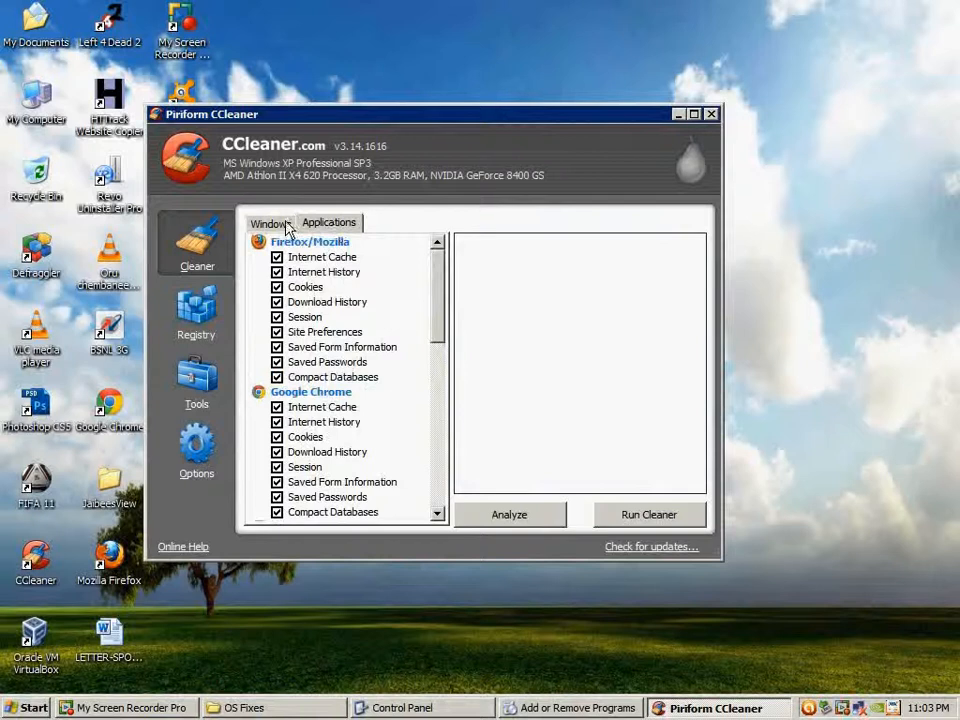
Review the Cleaner's Windows and application options and analyze which files can be removed
click(284, 225)
click(330, 224)
mouse_move(436, 285)
mouse_down()
mouse_move(440, 458)
mouse_move(448, 315)
mouse_move(444, 298)
mouse_move(445, 484)
mouse_move(436, 291)
mouse_move(437, 484)
mouse_move(441, 274)
mouse_move(437, 455)
mouse_move(448, 304)
mouse_up()
click(275, 226)
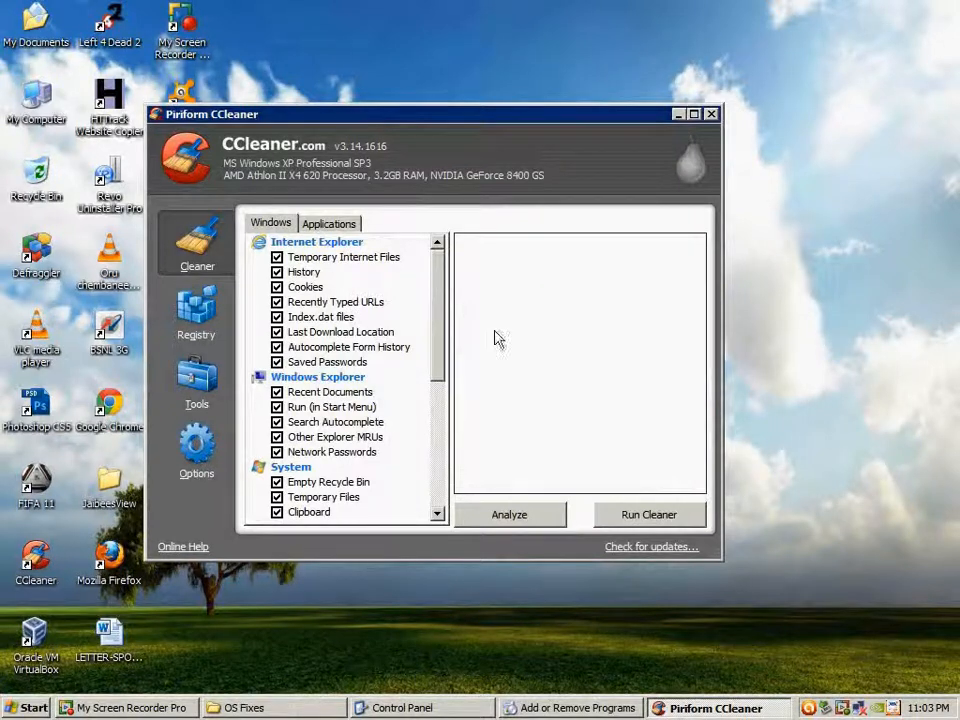
click(489, 516)
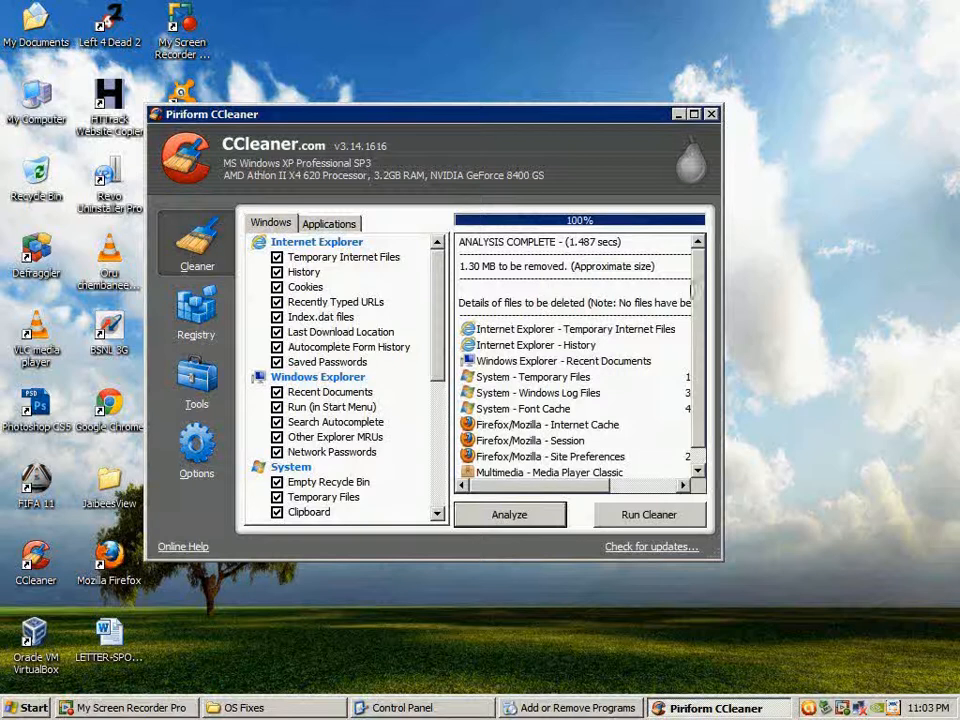
drag(459, 241, 623, 275)
click(514, 288)
click(463, 266)
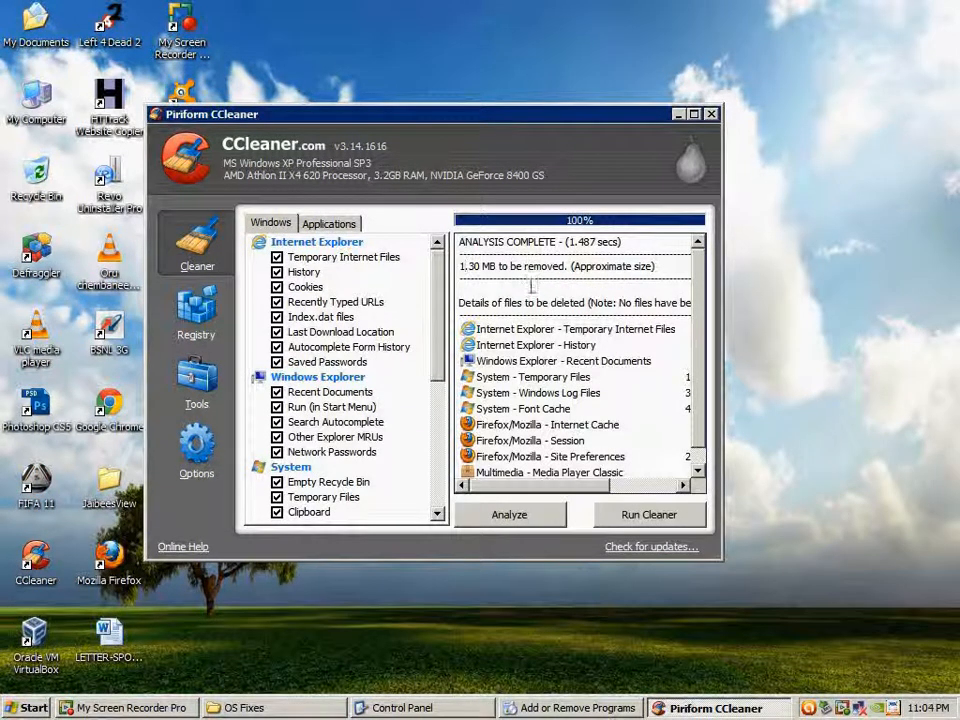
Scan the registry for issues with CCleaner and fix all selected issues without backing up the registry
click(194, 315)
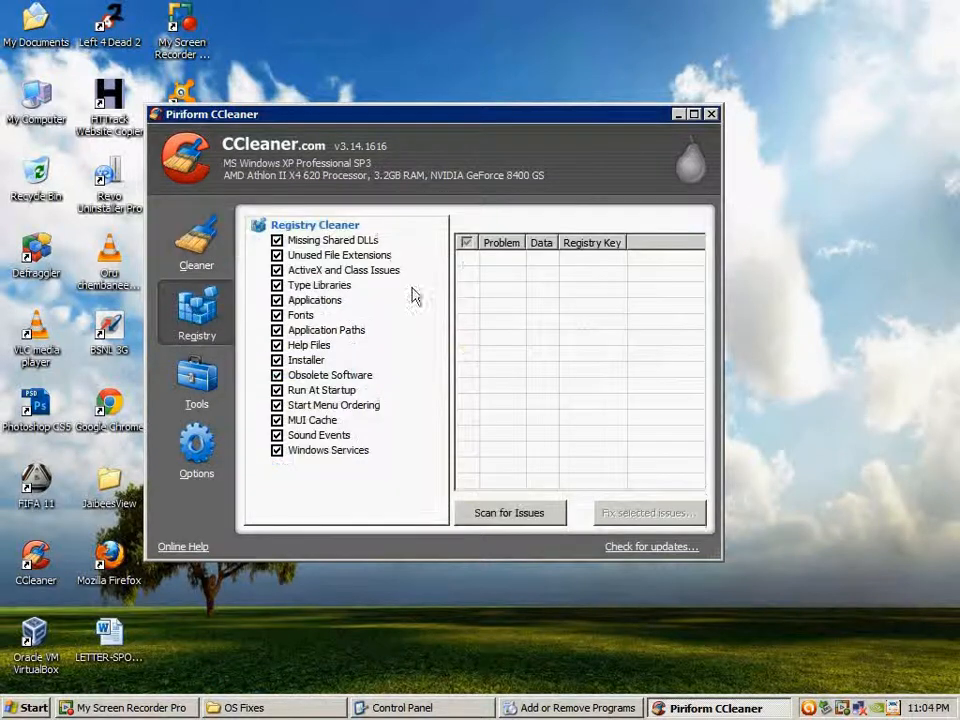
click(530, 512)
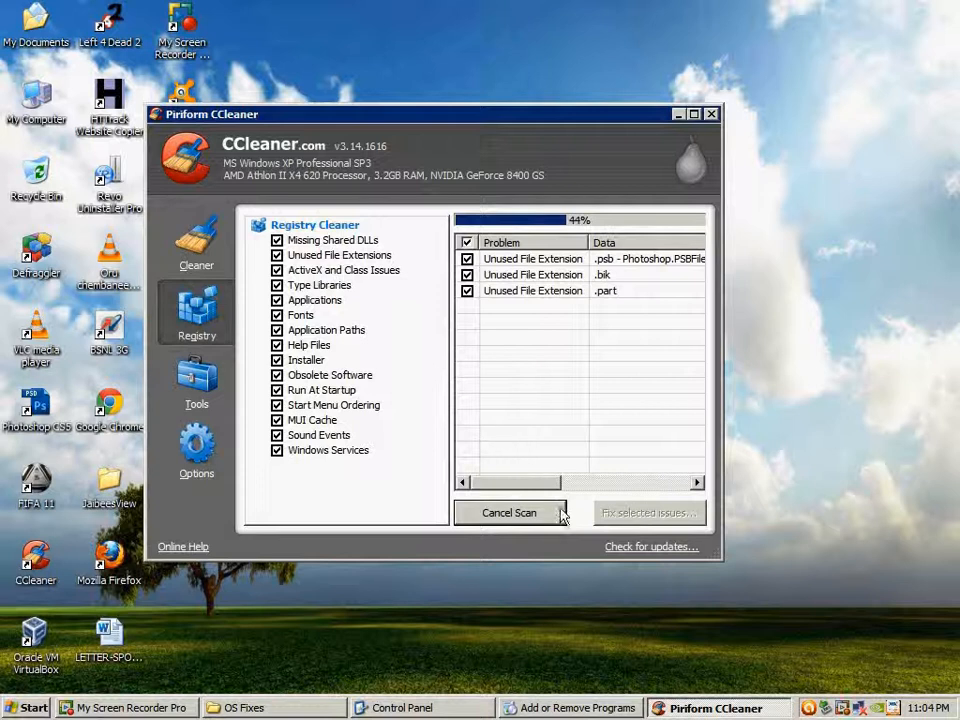
click(607, 513)
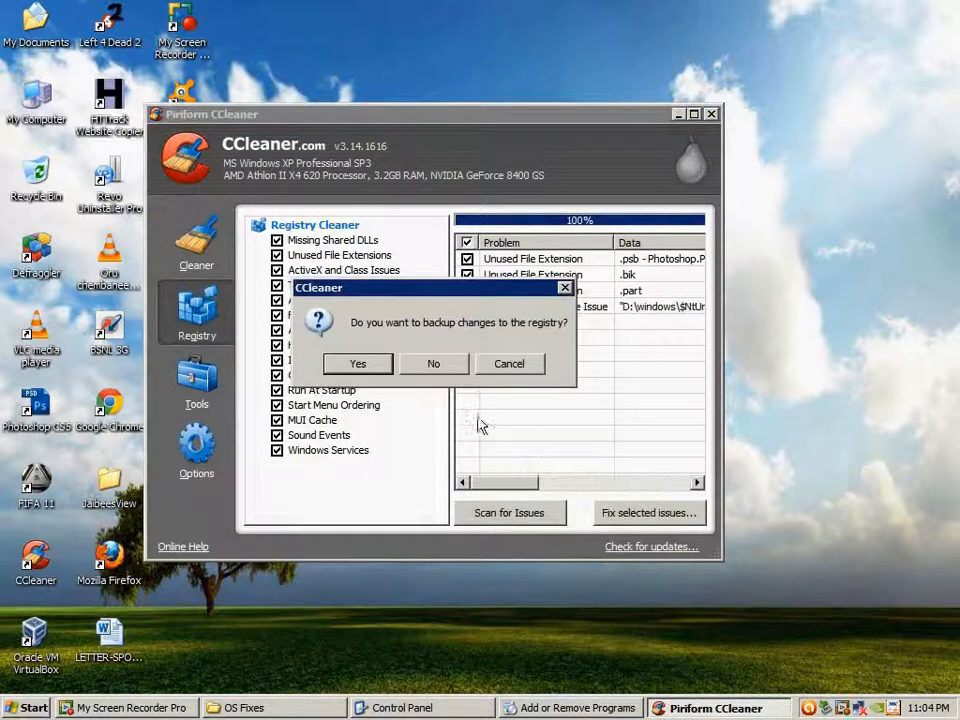
click(433, 363)
click(439, 432)
click(594, 437)
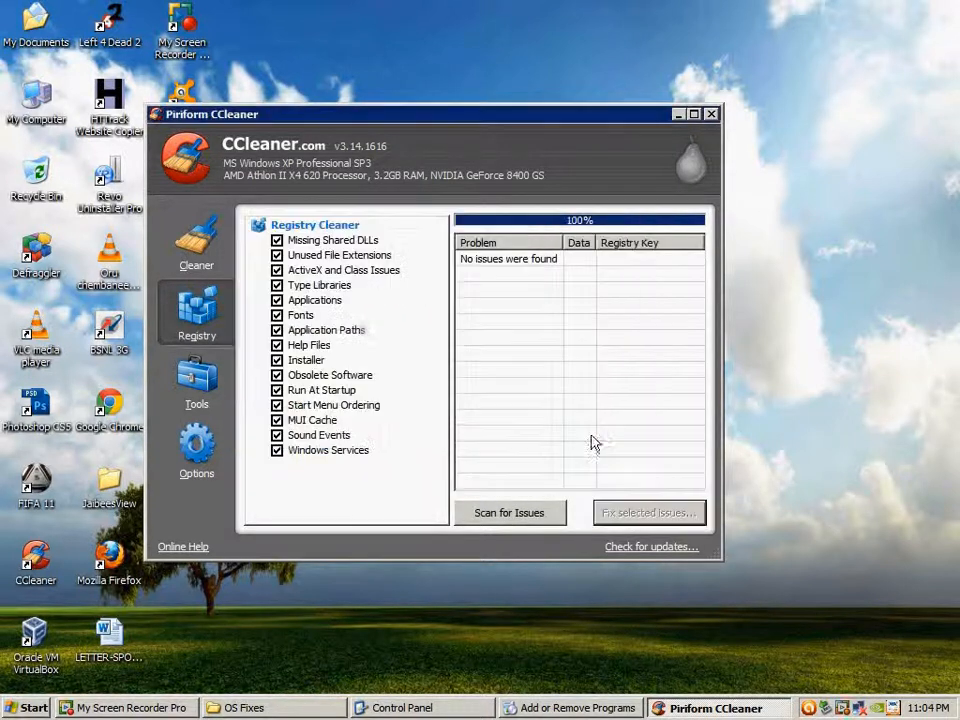
Check CCleaner's startup programs and remove the two system restore points dated 12/28/2011
click(196, 382)
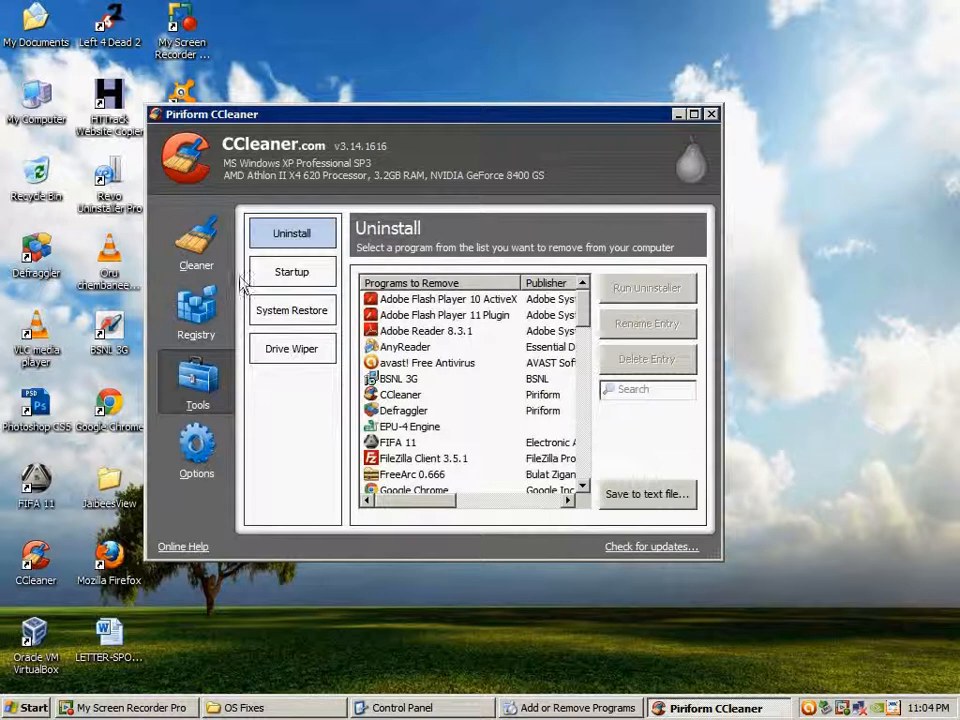
click(310, 277)
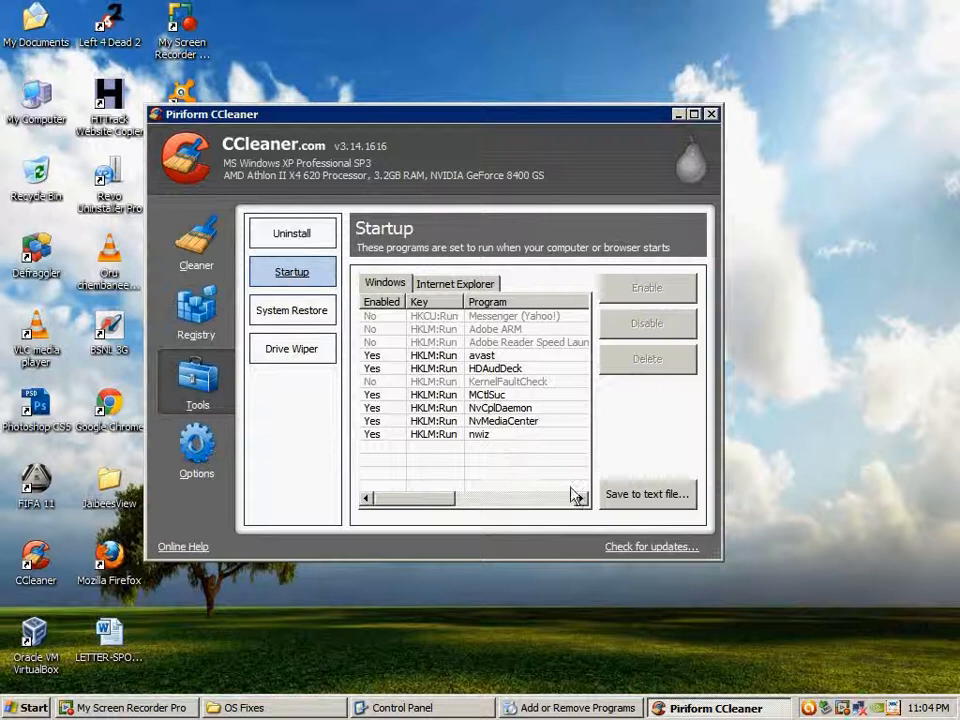
click(308, 312)
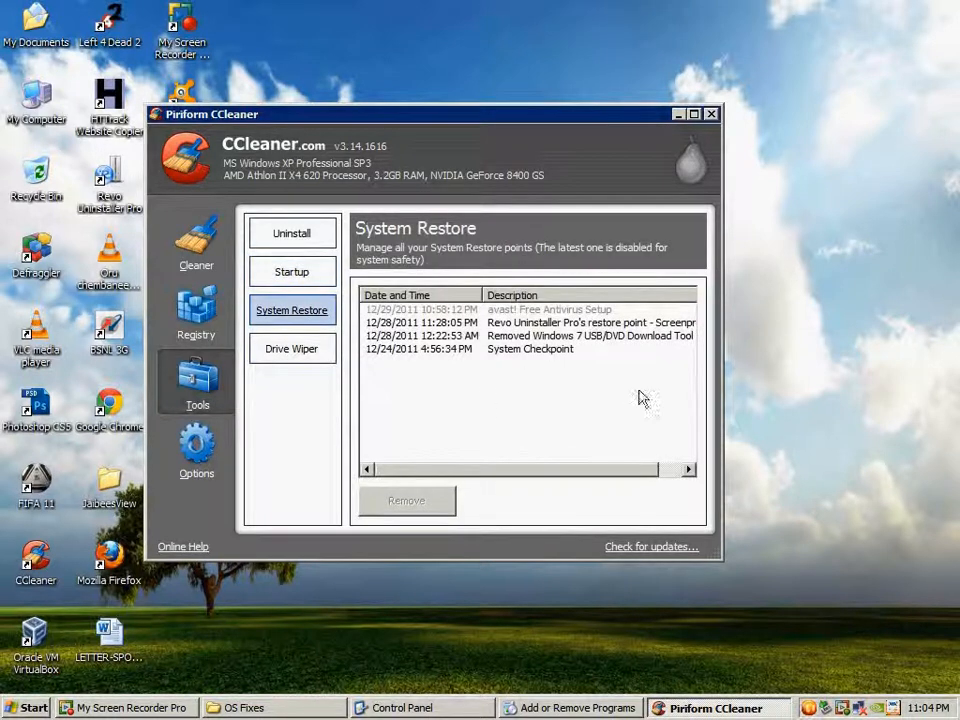
click(587, 336)
ctrl+click(530, 323)
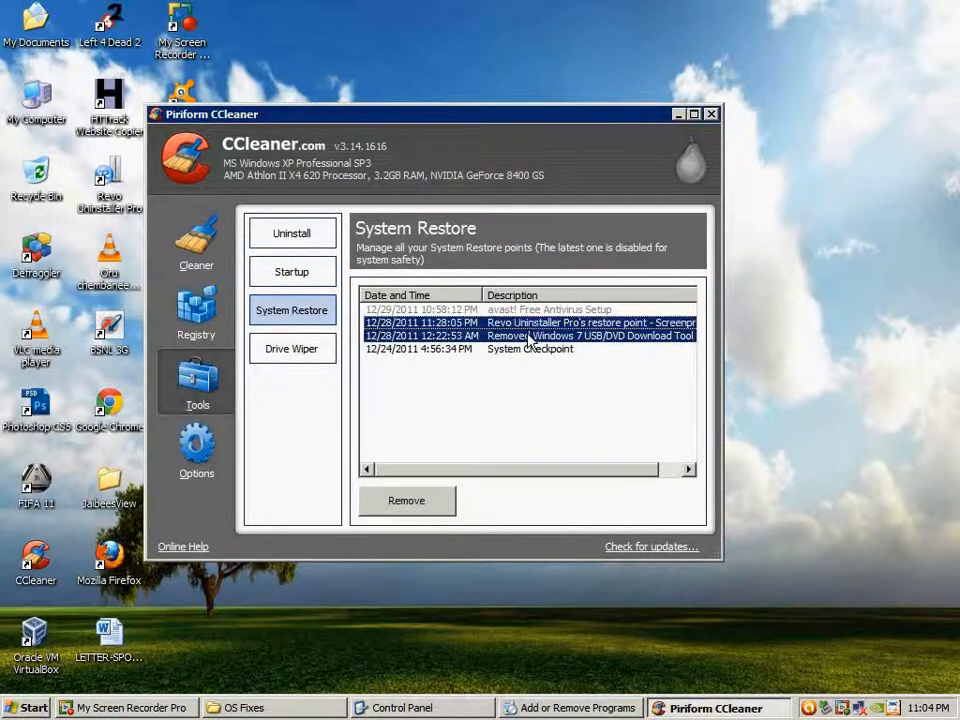
click(433, 502)
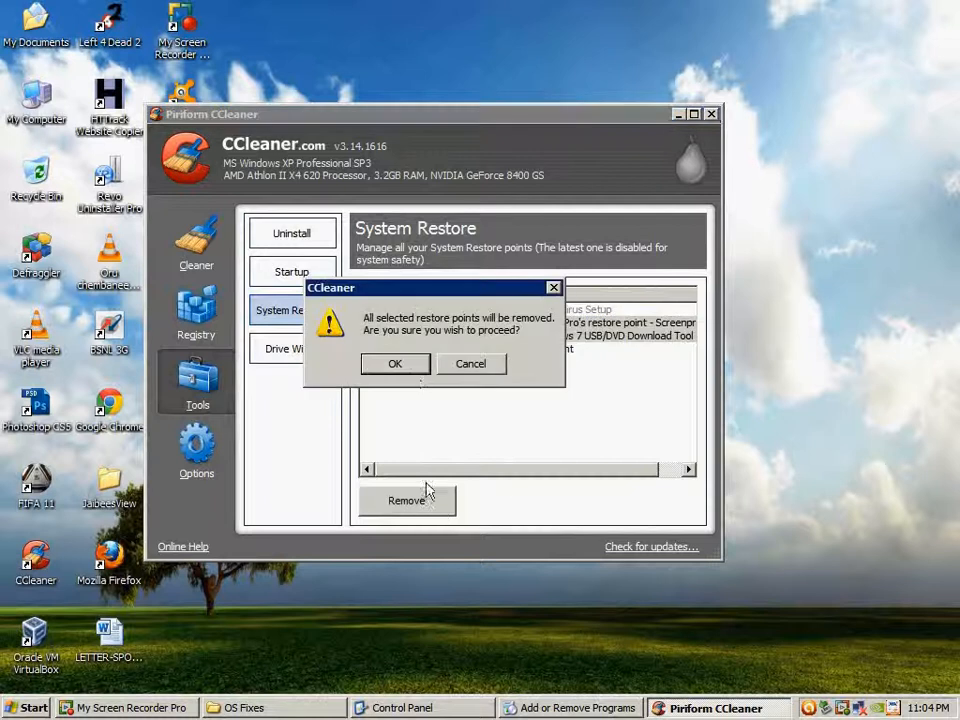
click(396, 365)
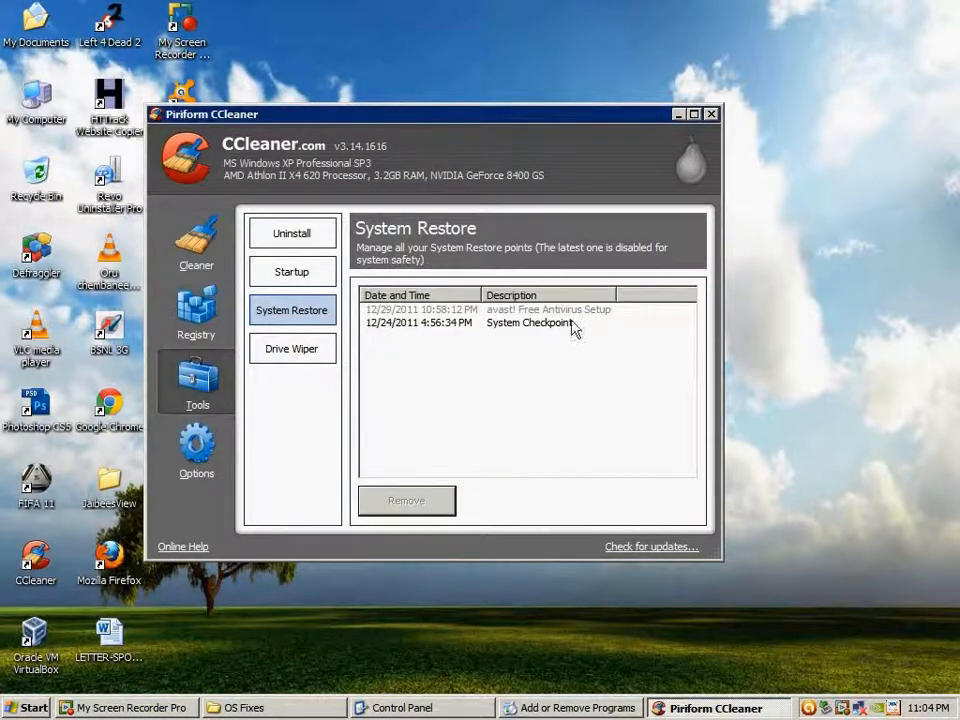
View CCleaner's Options page, close the program and refresh the desktop
click(198, 447)
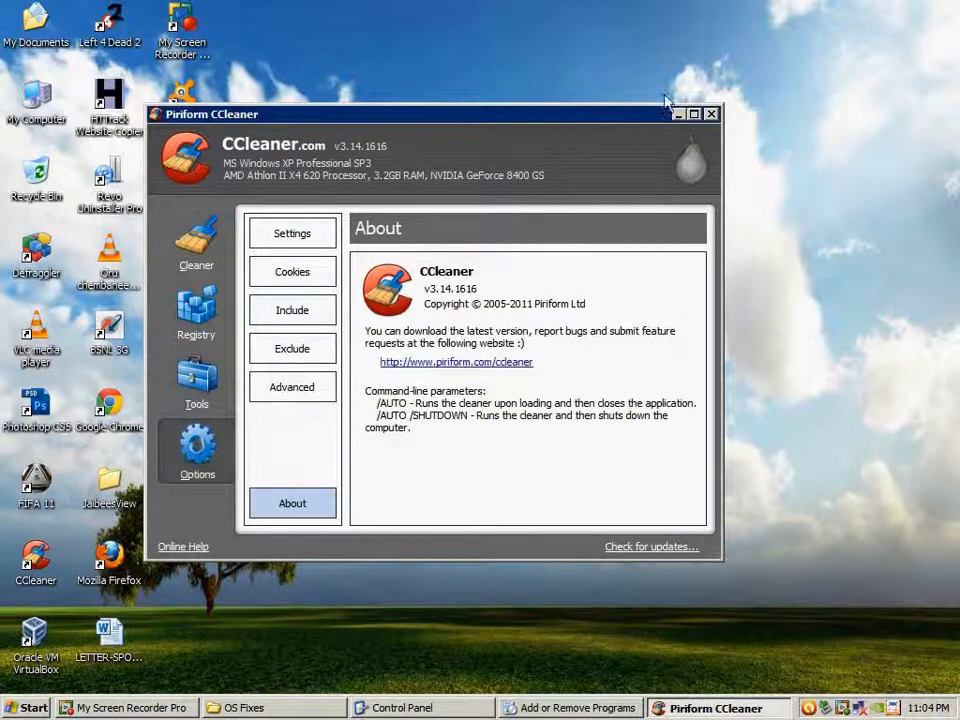
click(710, 115)
right_click(344, 196)
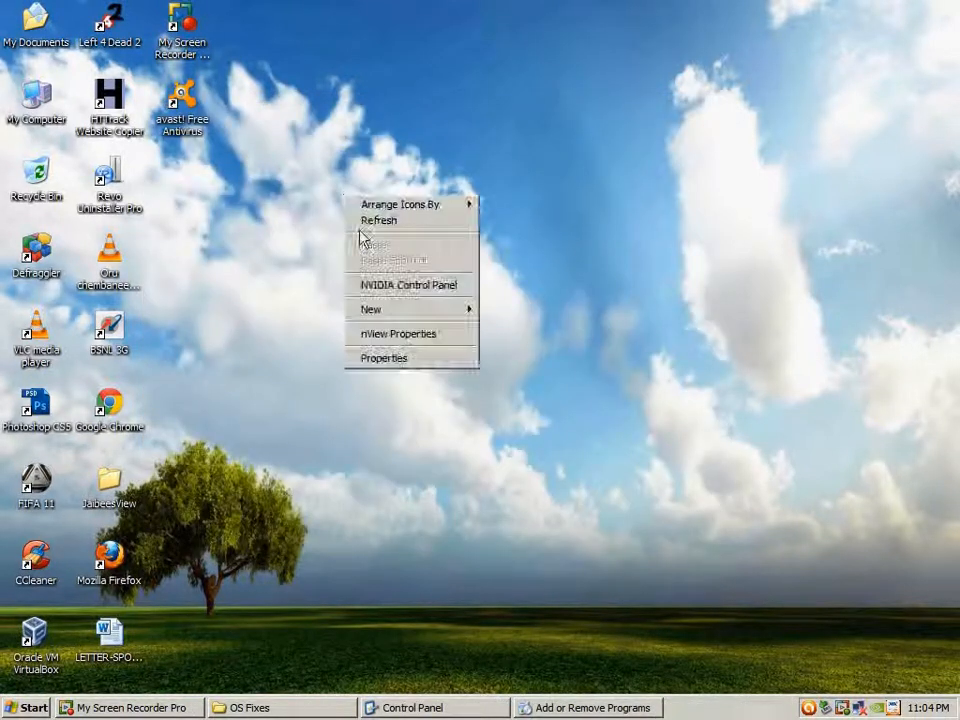
click(359, 226)
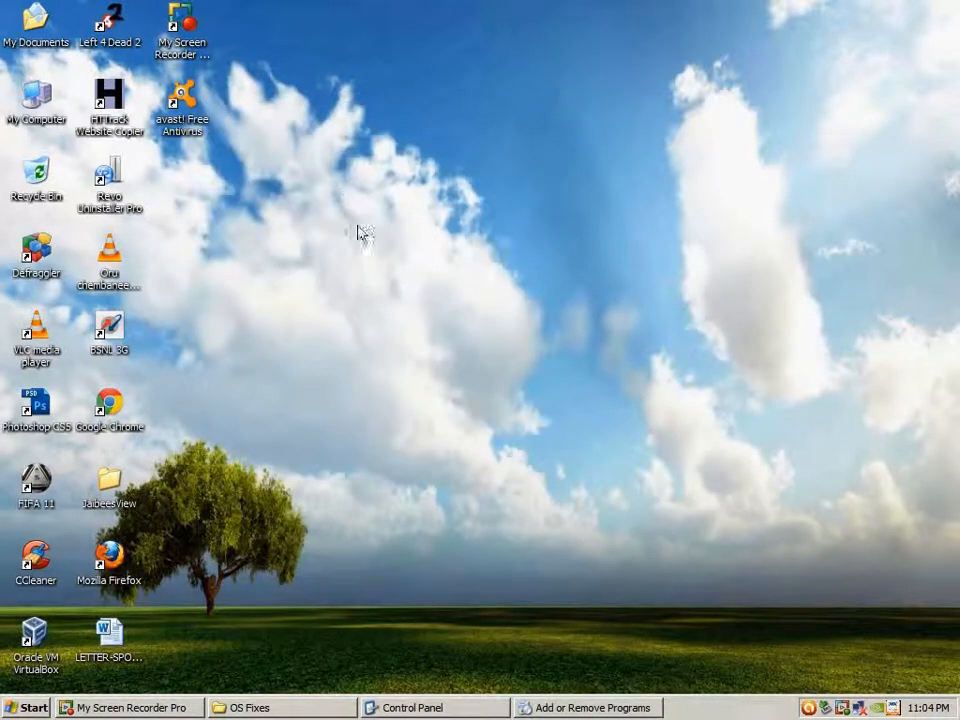
Look through the installed programs in Add or Remove Programs and close its window
click(420, 708)
click(420, 708)
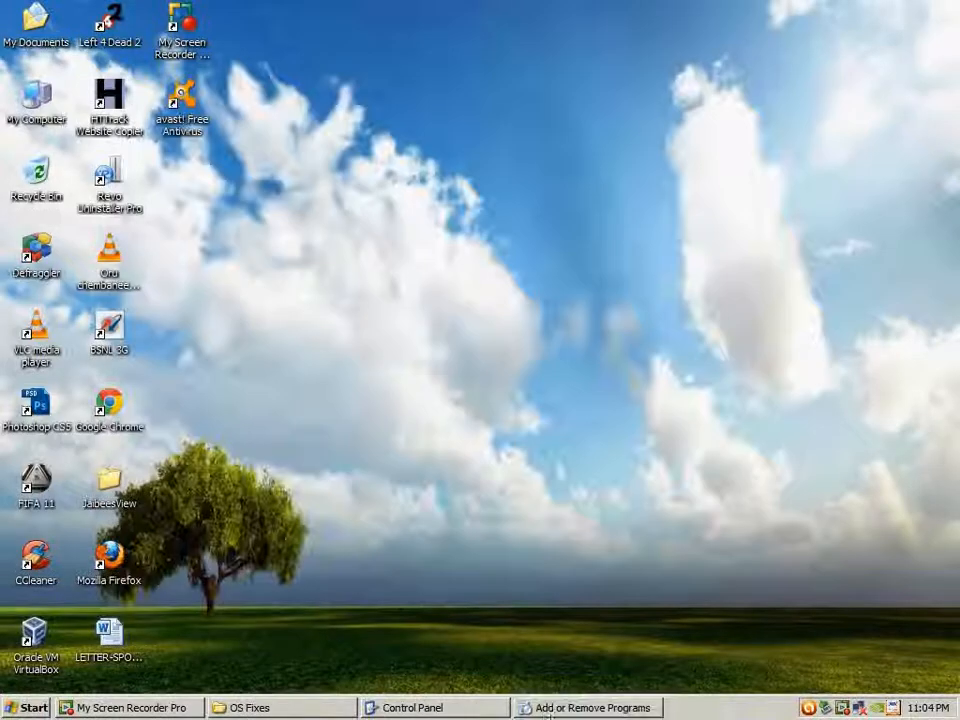
click(550, 710)
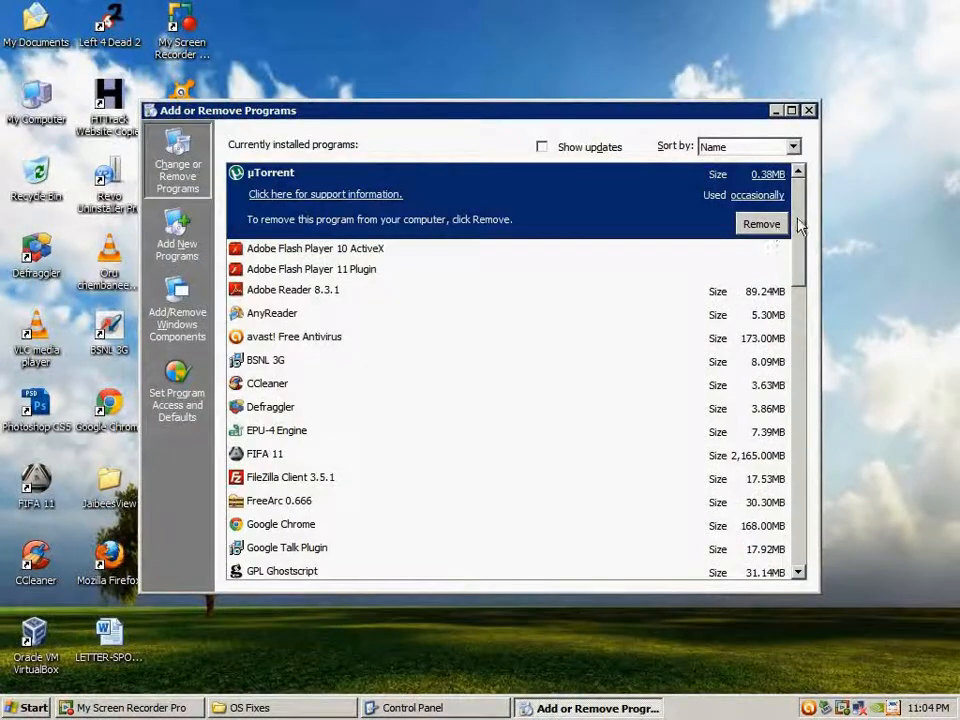
drag(800, 225, 805, 146)
click(808, 110)
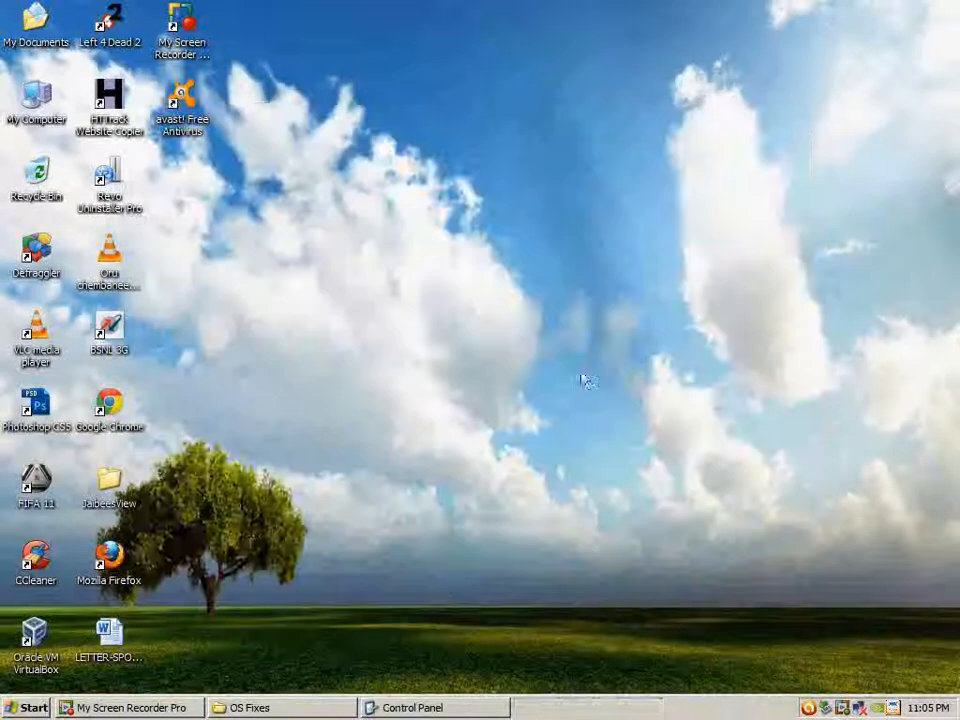
Launch Revo Uninstaller Pro from Control Panel and browse its list of installed programs
click(410, 704)
click(449, 283)
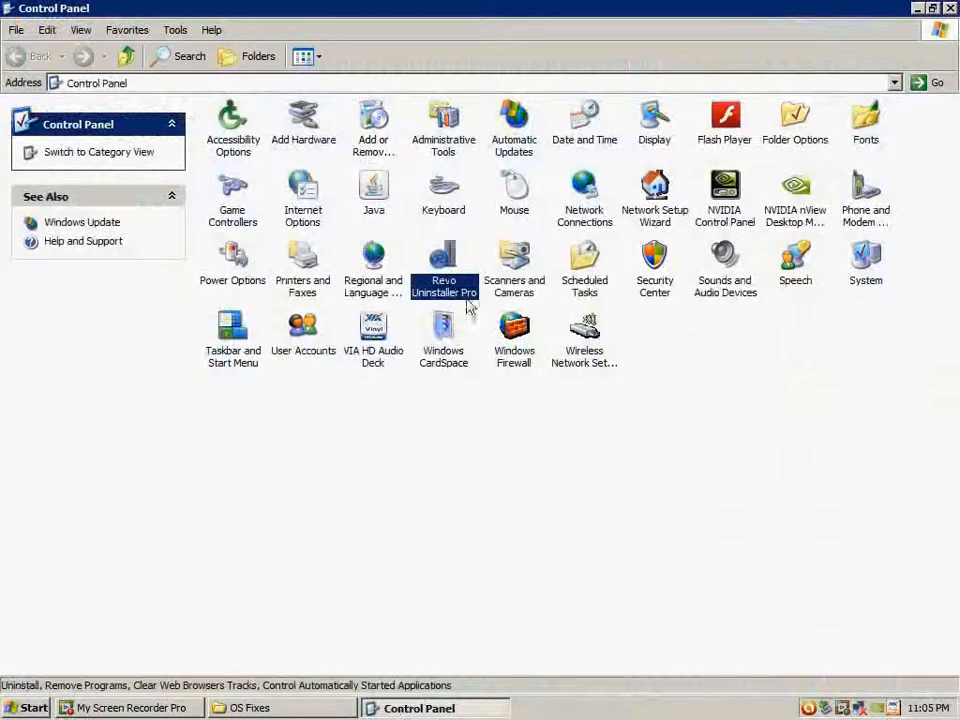
double_click(452, 292)
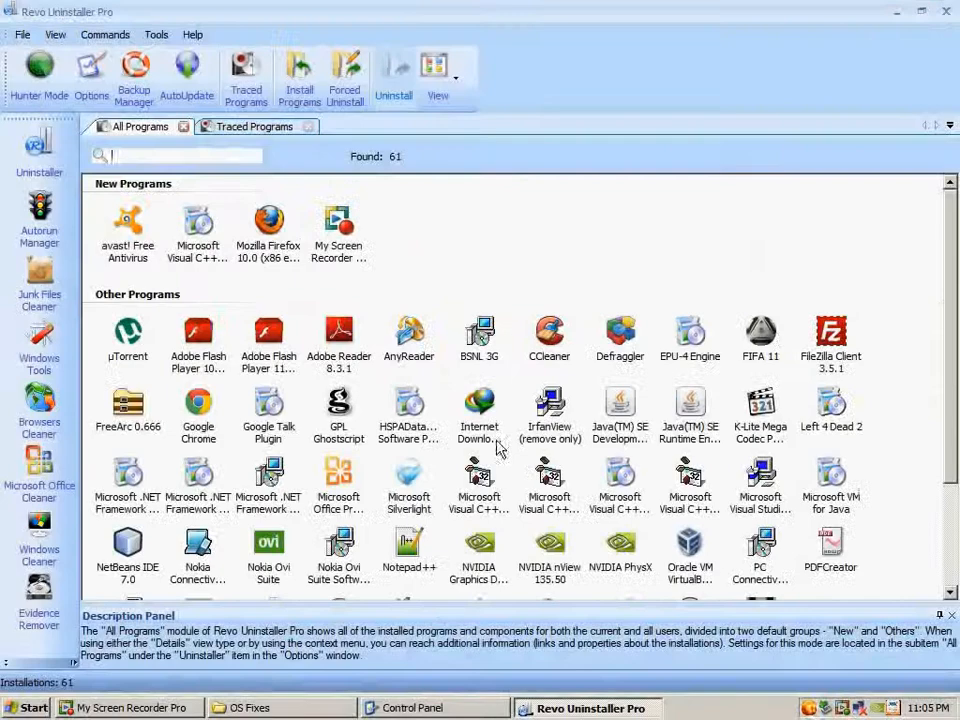
mouse_move(954, 291)
mouse_down()
mouse_move(952, 408)
mouse_move(955, 280)
mouse_move(955, 340)
mouse_move(955, 301)
mouse_up()
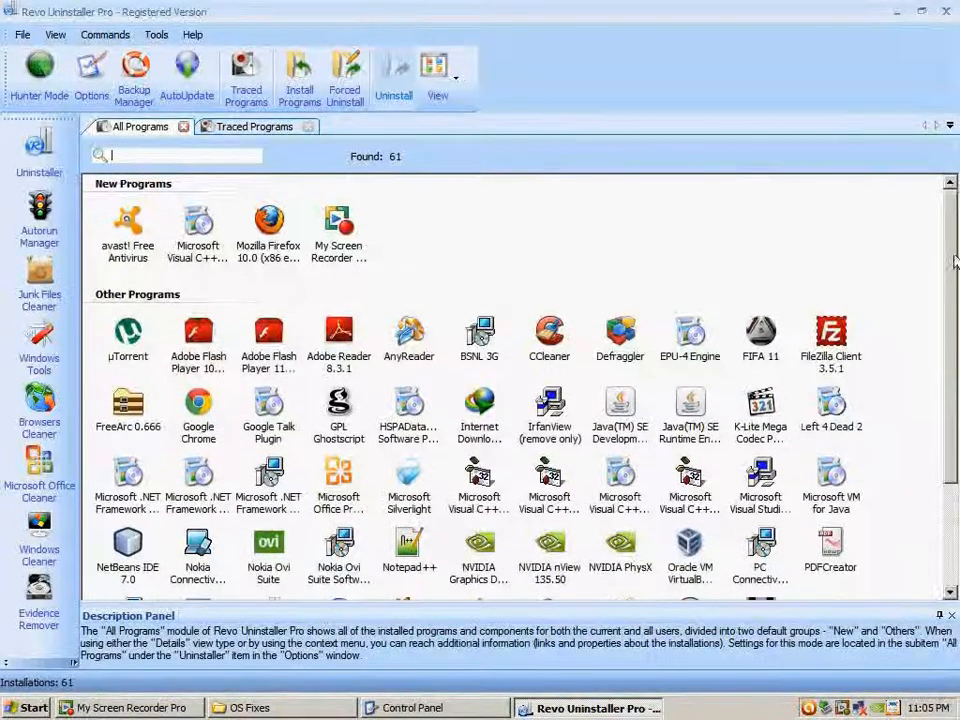
scroll(955, 302, down, 3)
scroll(950, 308, up, 2)
scroll(950, 308, up, 1)
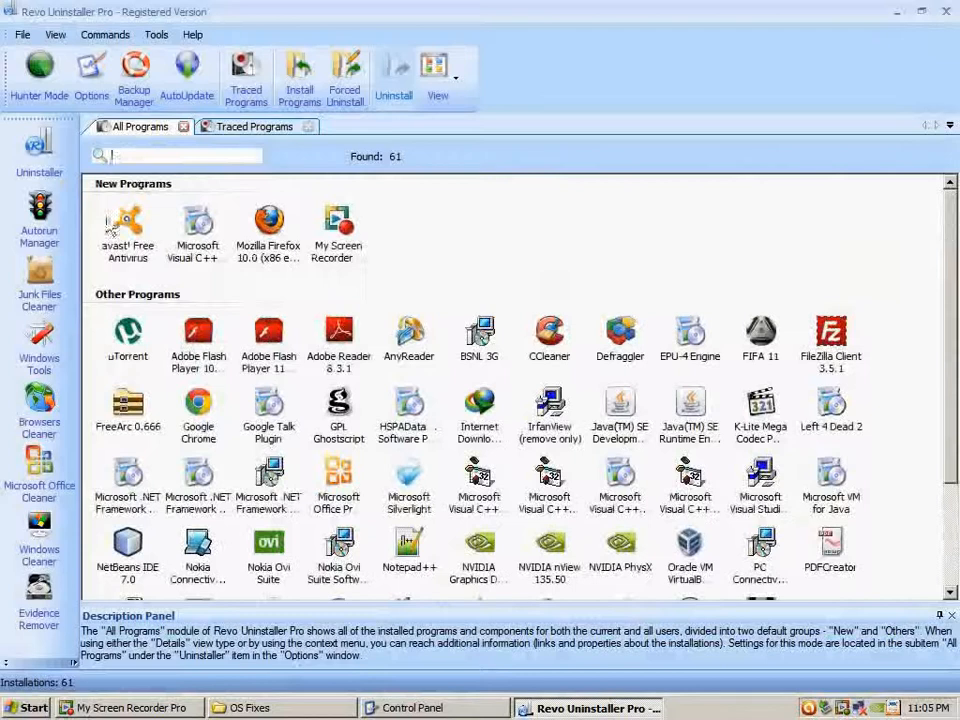
Uninstall avast! Free Antivirus through Revo Uninstaller Pro, choosing Uninstall in the avast setup, and bring the setup window forward
click(142, 260)
right_click(142, 260)
click(195, 268)
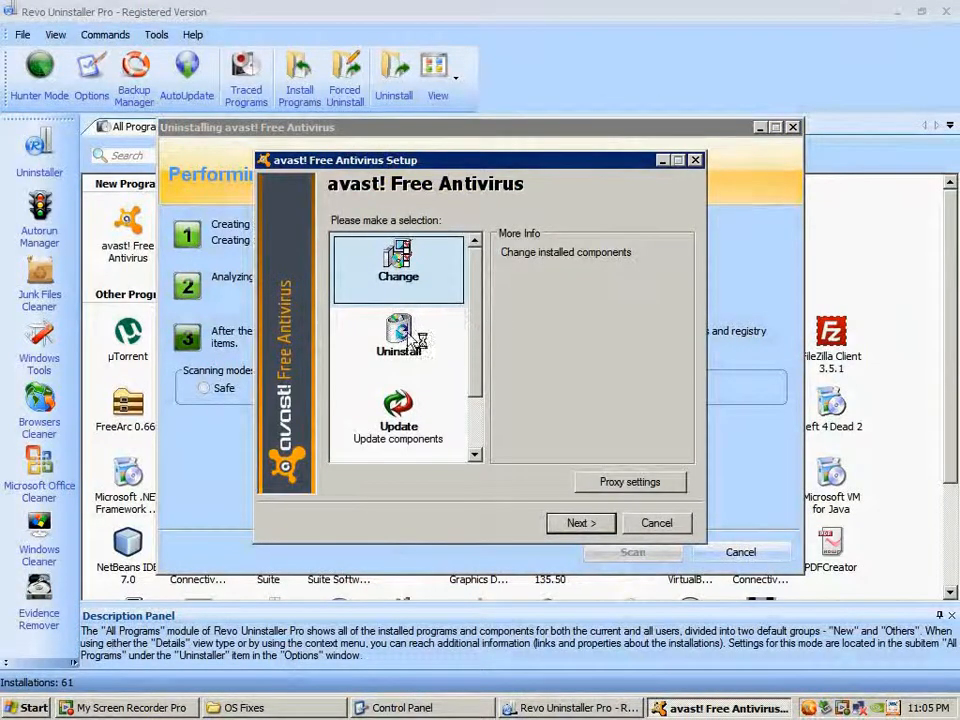
click(457, 362)
drag(475, 347, 476, 394)
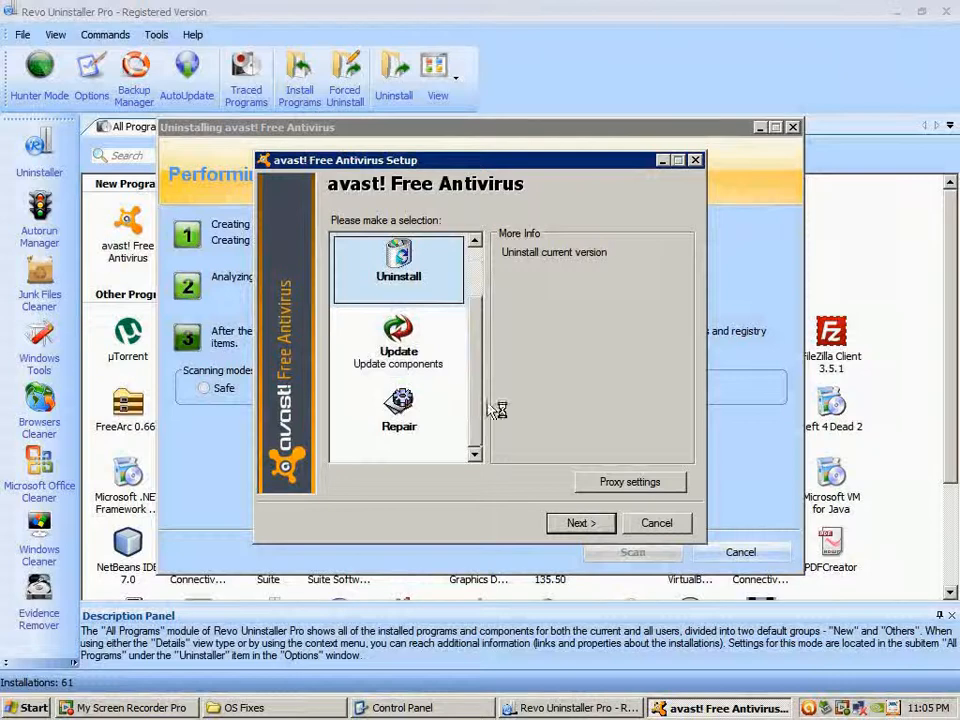
click(577, 521)
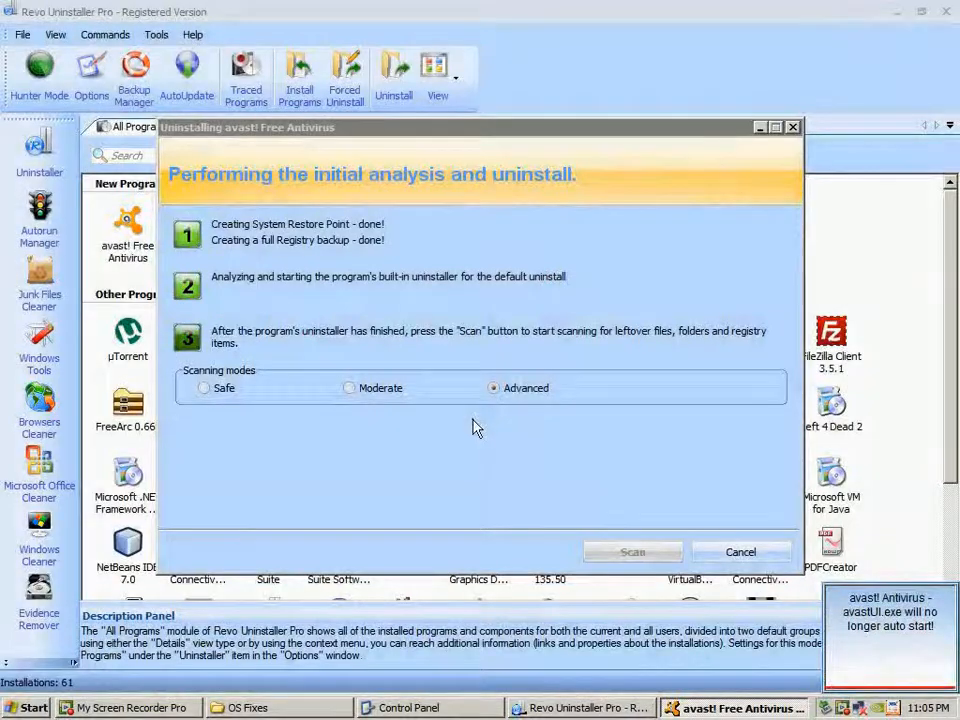
click(684, 712)
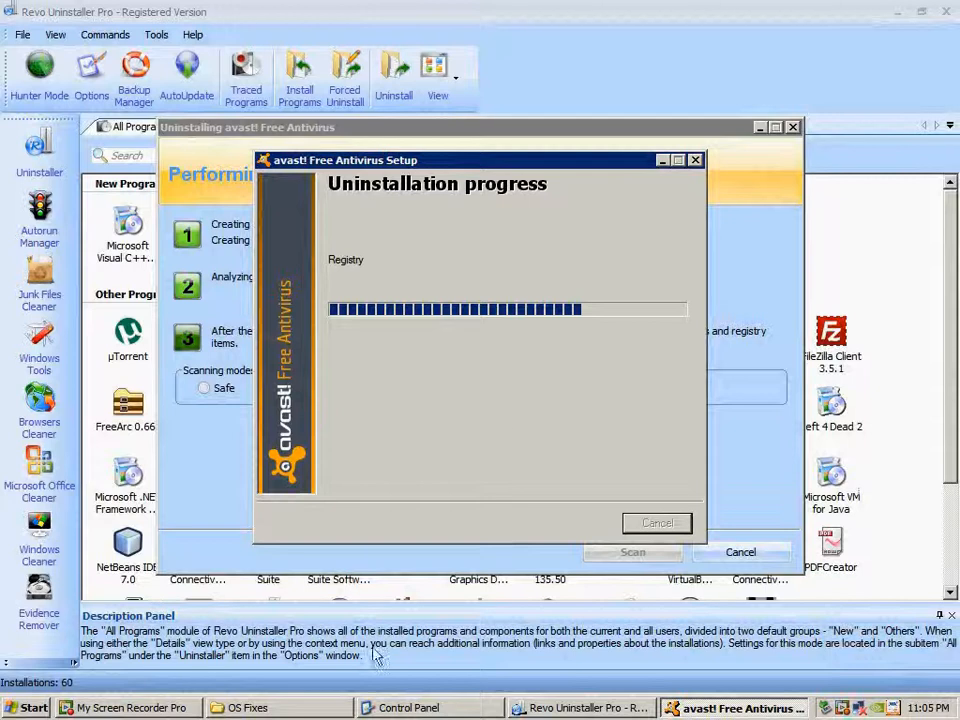
Open windows-optmize.reg from the OS Fixes folder for editing in Notepad
click(245, 708)
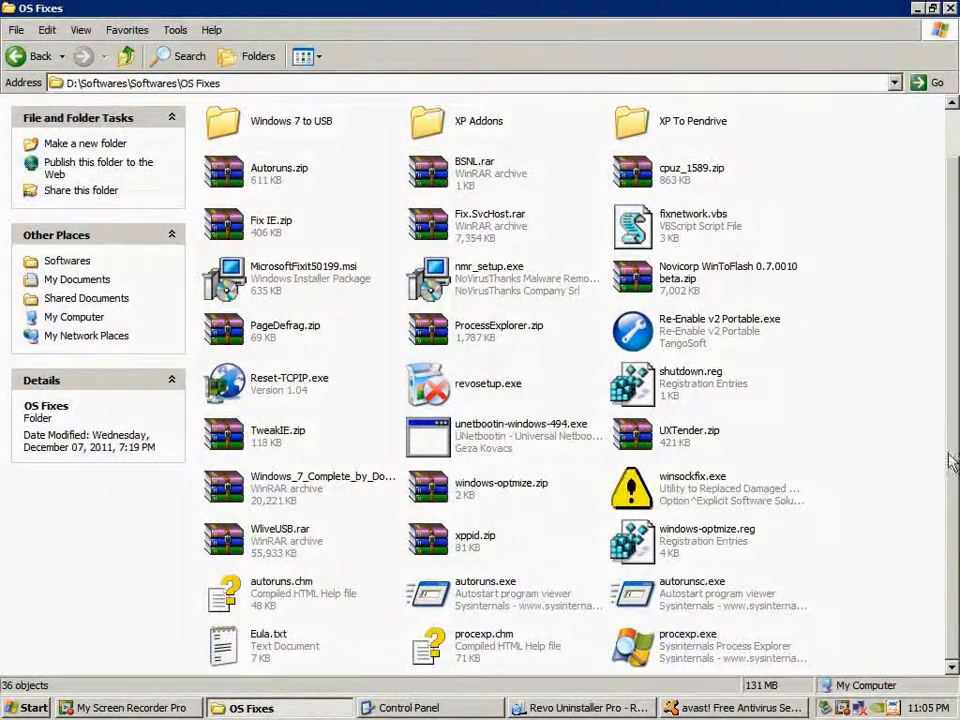
click(700, 545)
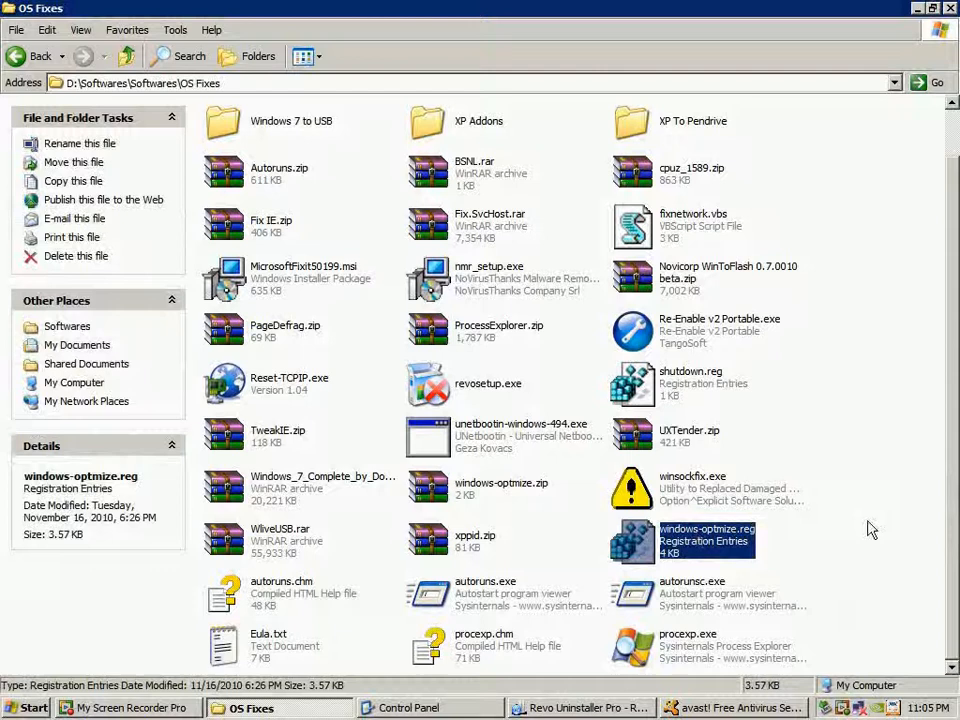
right_click(699, 548)
click(727, 222)
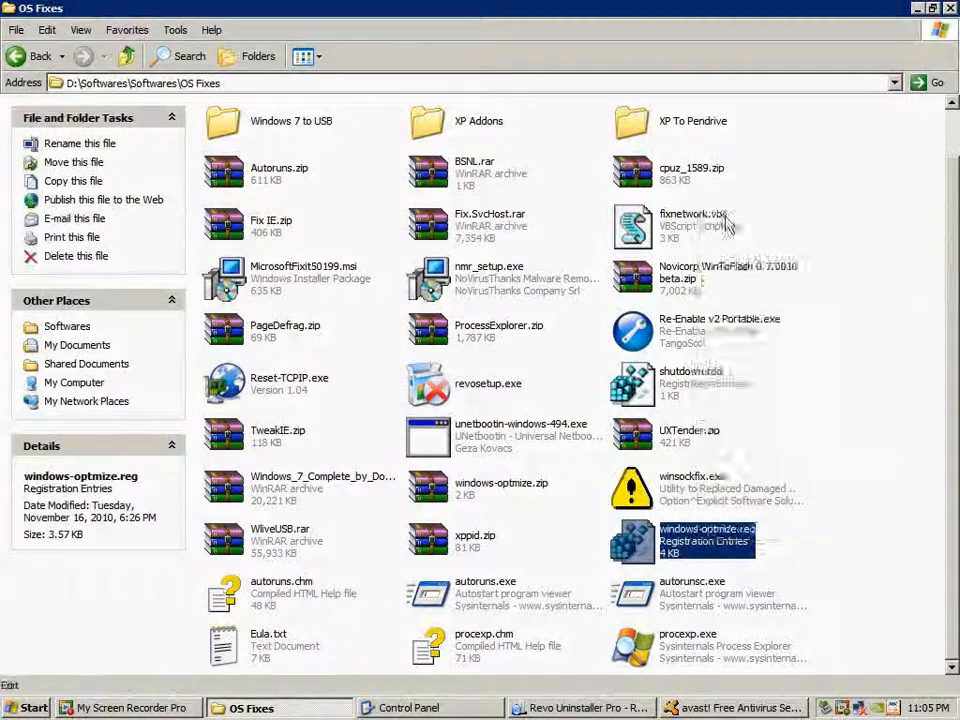
double_click(538, 88)
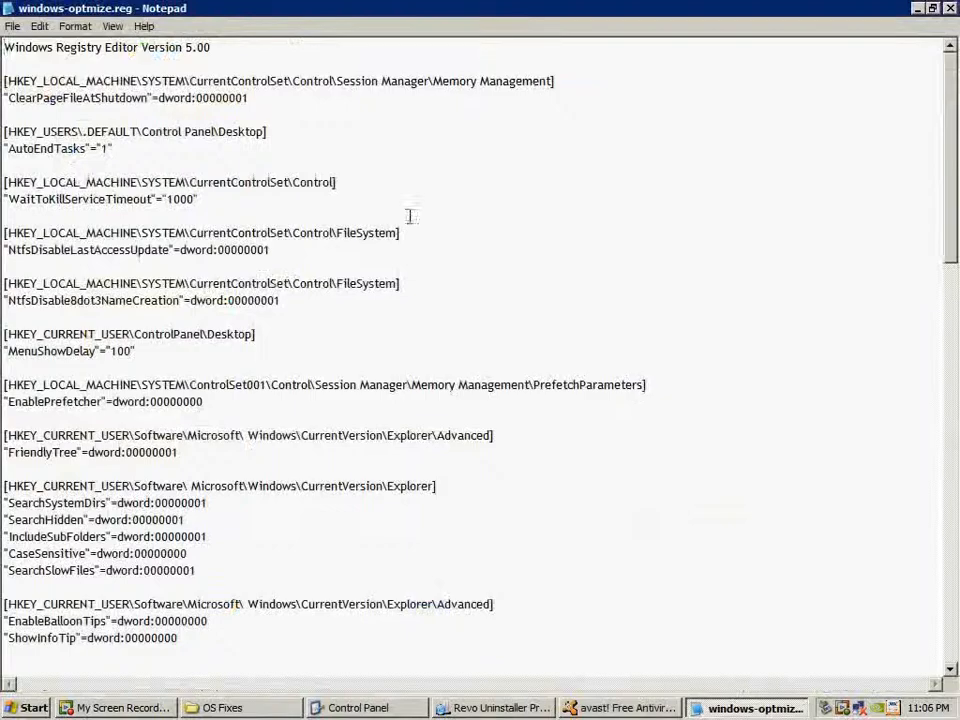
Examine the registry entries in the file, highlighting the ClearPageFileAtShutdown name and its dword value
drag(953, 165, 940, 143)
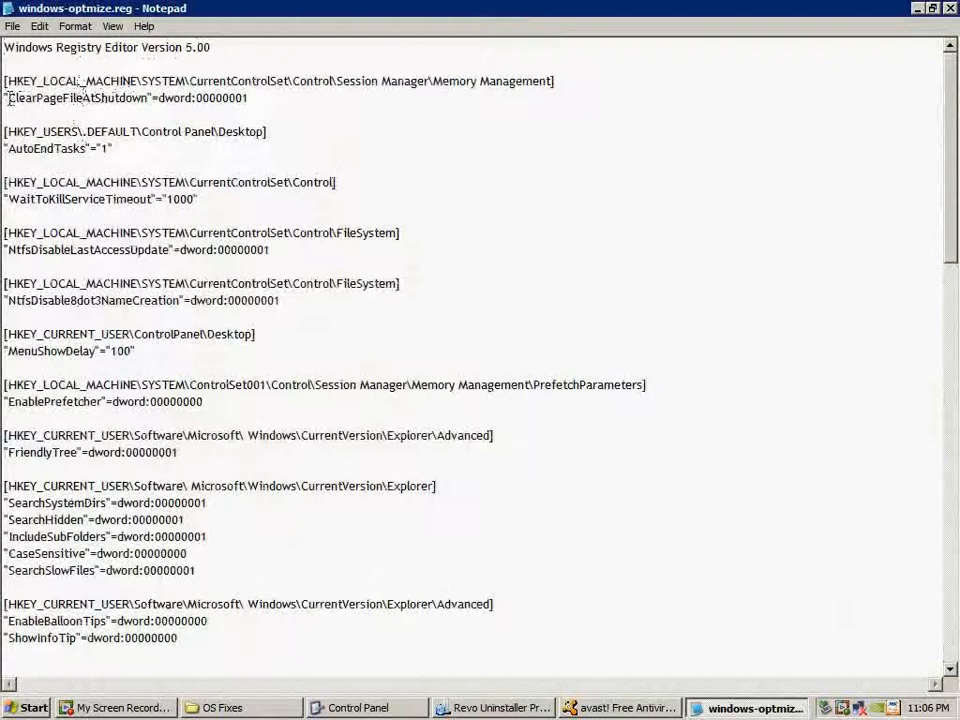
drag(9, 98, 97, 98)
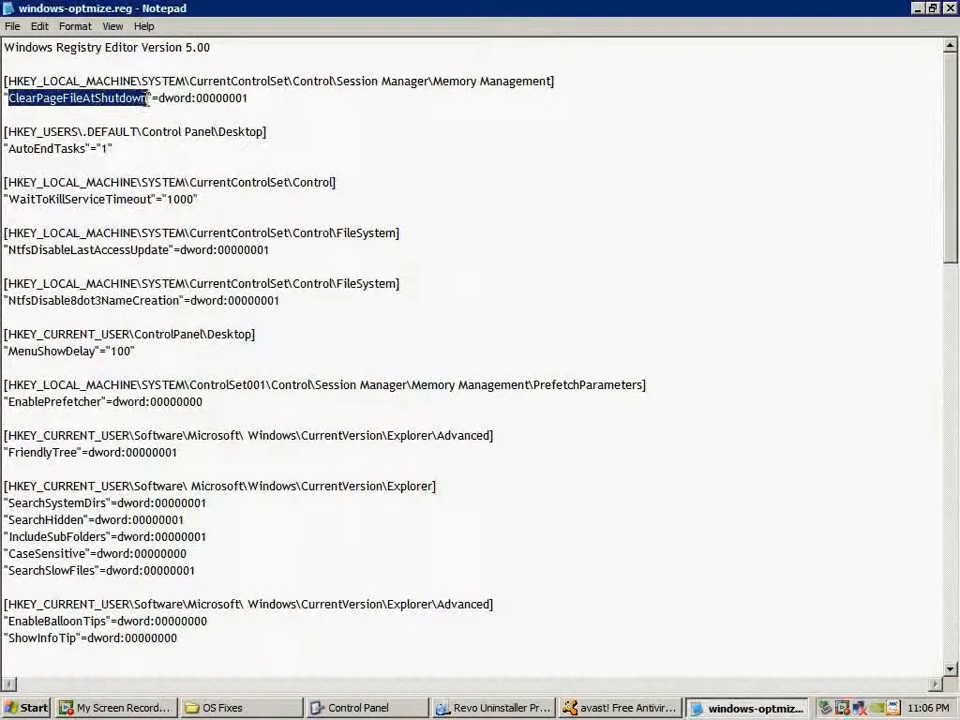
click(175, 97)
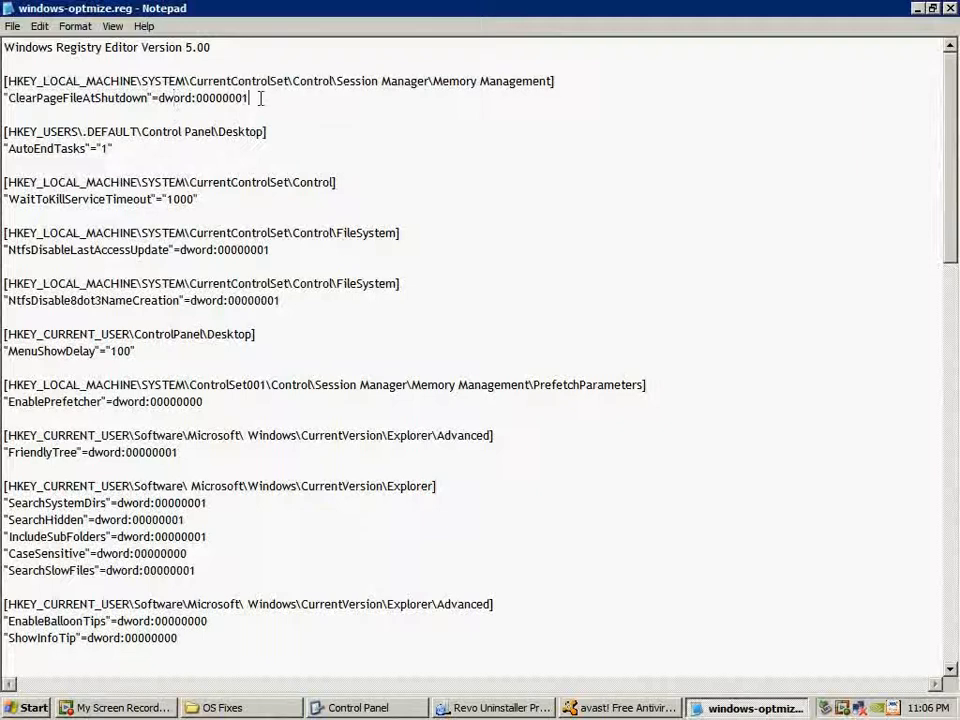
drag(260, 98, 176, 98)
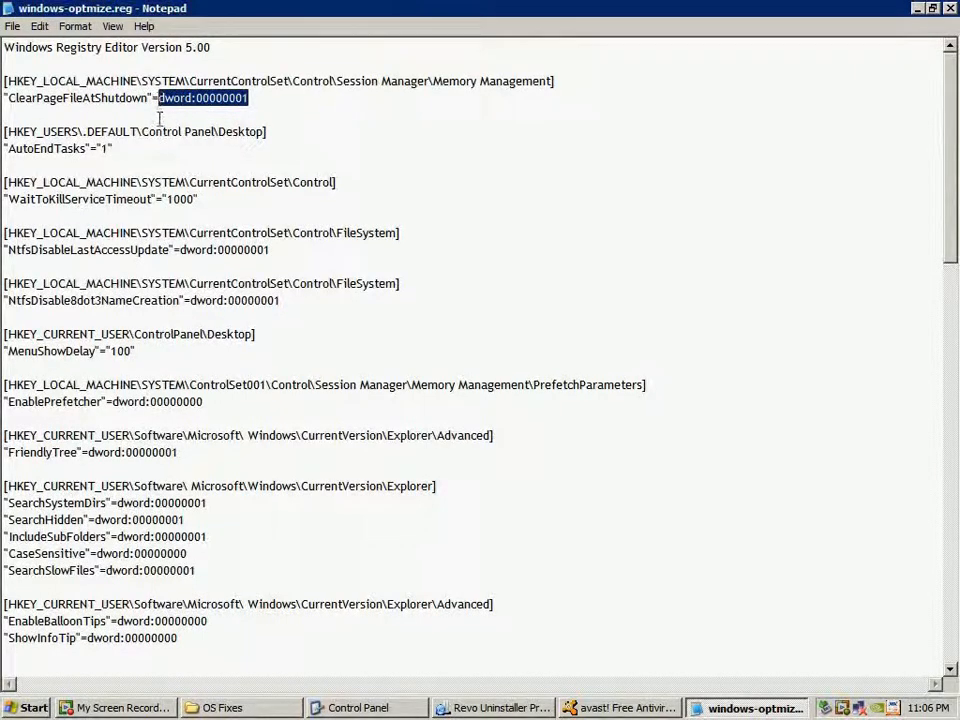
Examine the AutoEndTasks entry in the registry file, highlighting its name and value
click(90, 97)
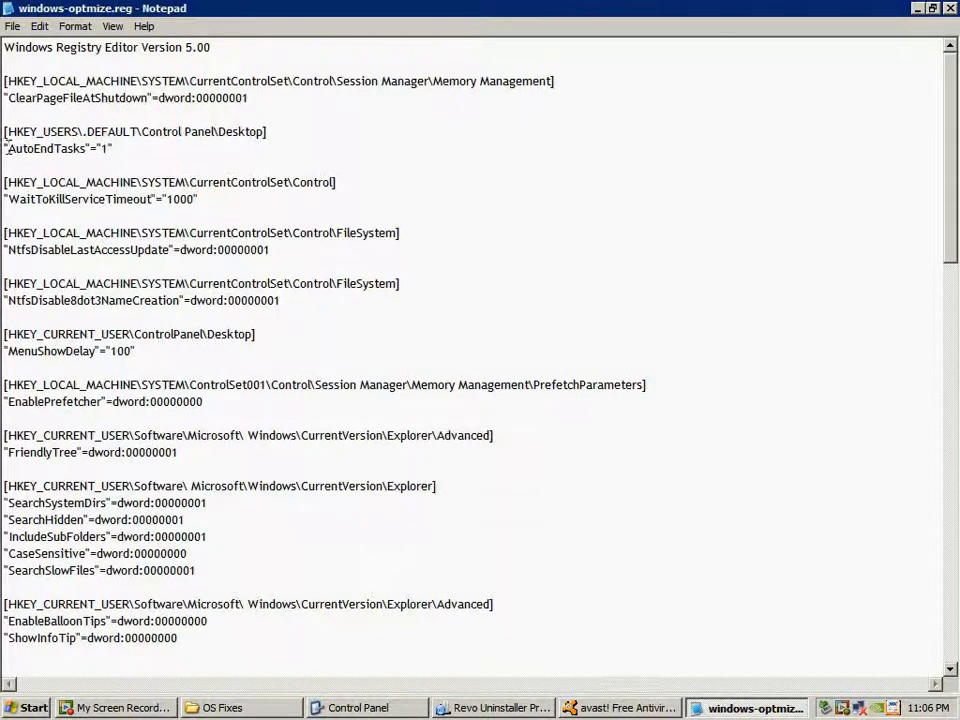
drag(48, 148, 110, 147)
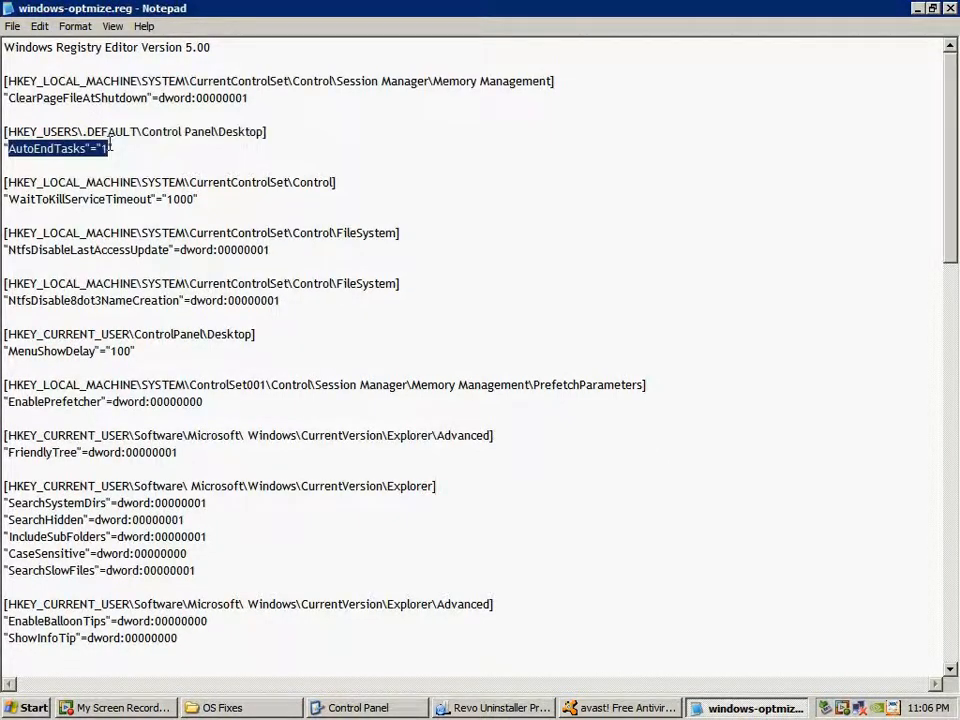
click(175, 154)
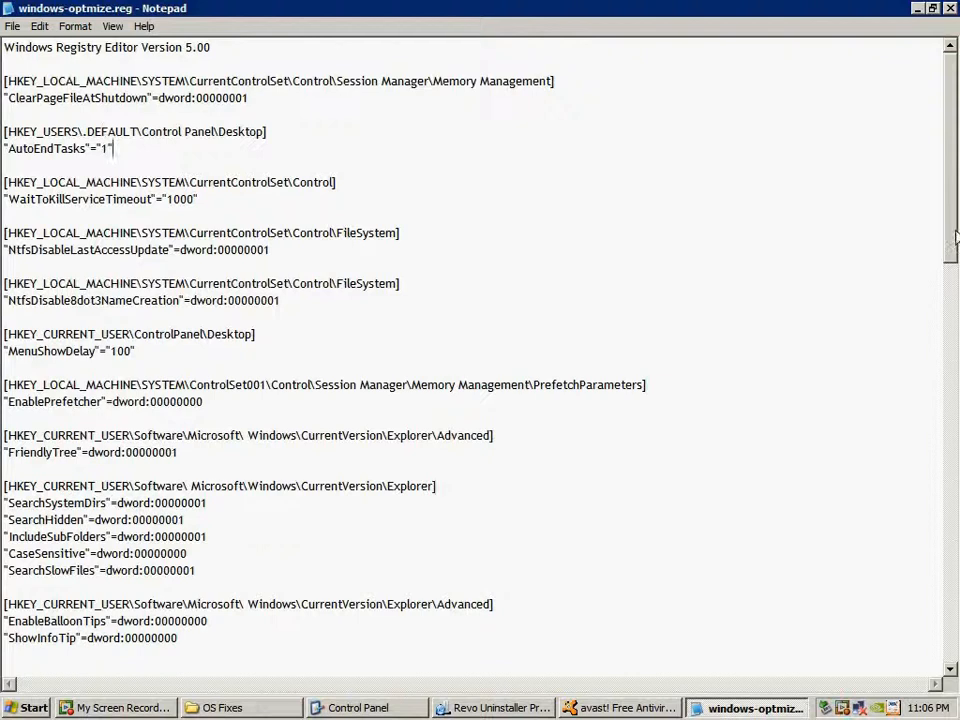
mouse_move(955, 237)
mouse_down()
mouse_move(953, 655)
mouse_move(953, 217)
mouse_up()
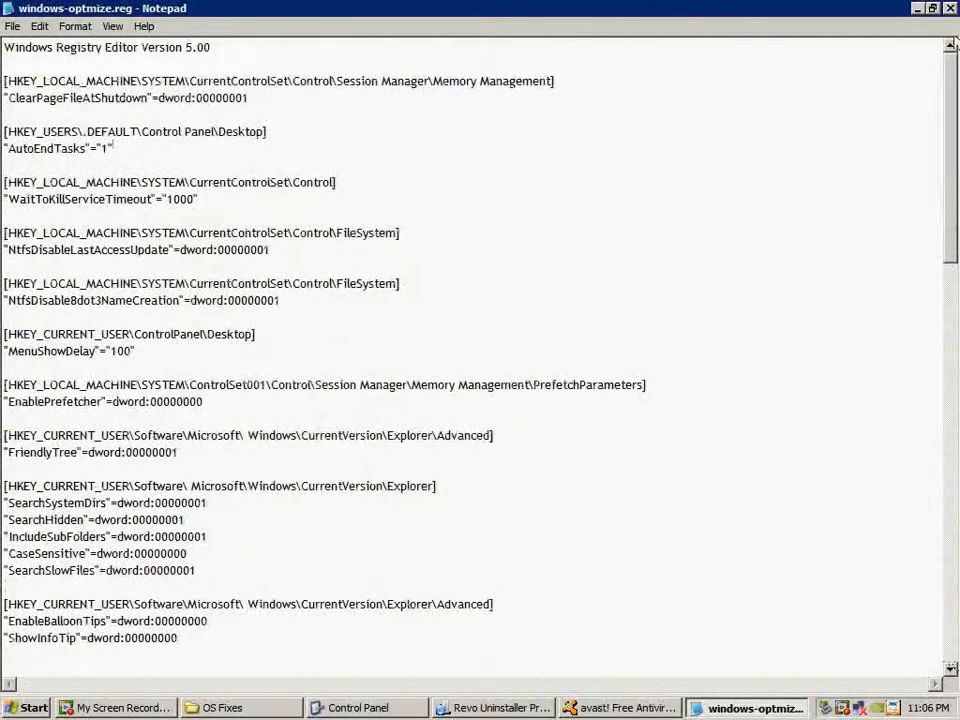
Close the registry file in Notepad and run windows-optmize.reg to start merging it into the registry
click(948, 8)
double_click(634, 540)
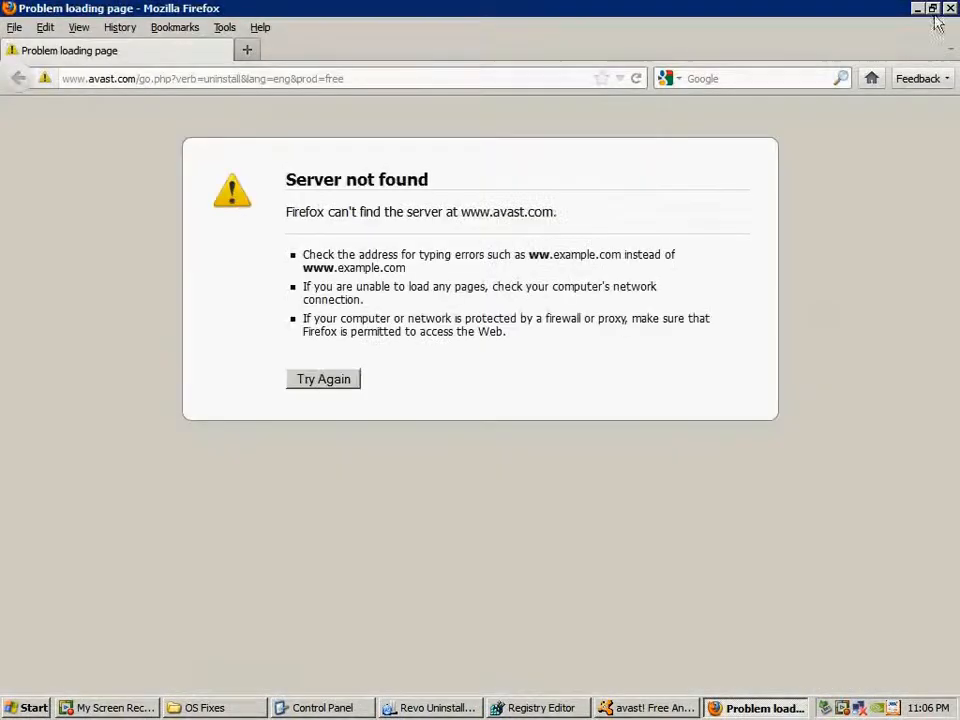
Close the Firefox window and finish the avast! Free Antivirus setup with the Restart later option
click(948, 9)
click(400, 393)
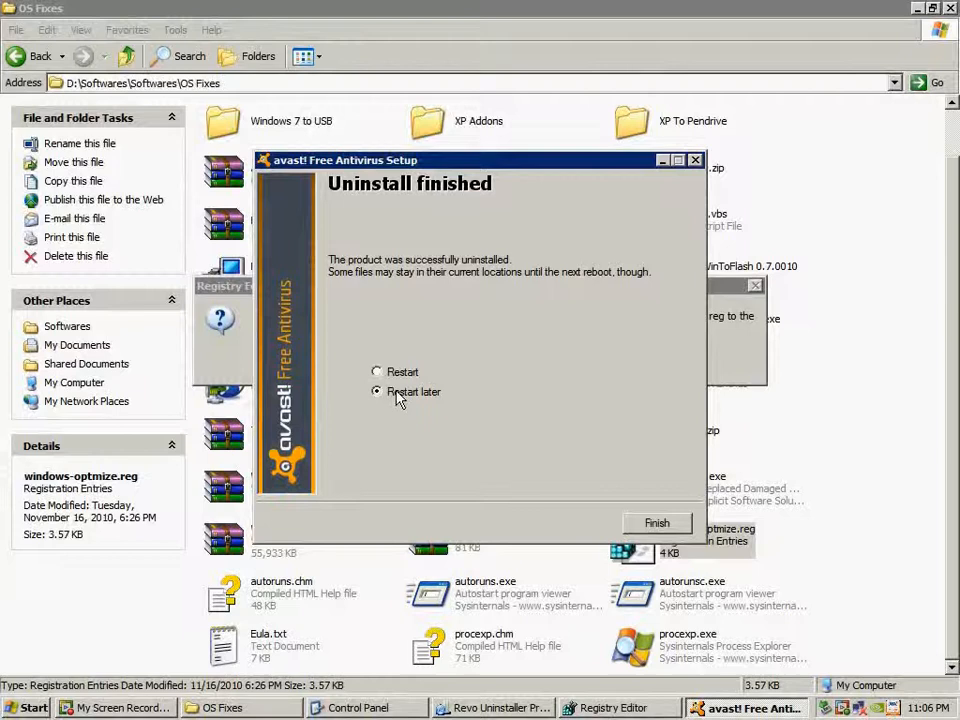
click(657, 526)
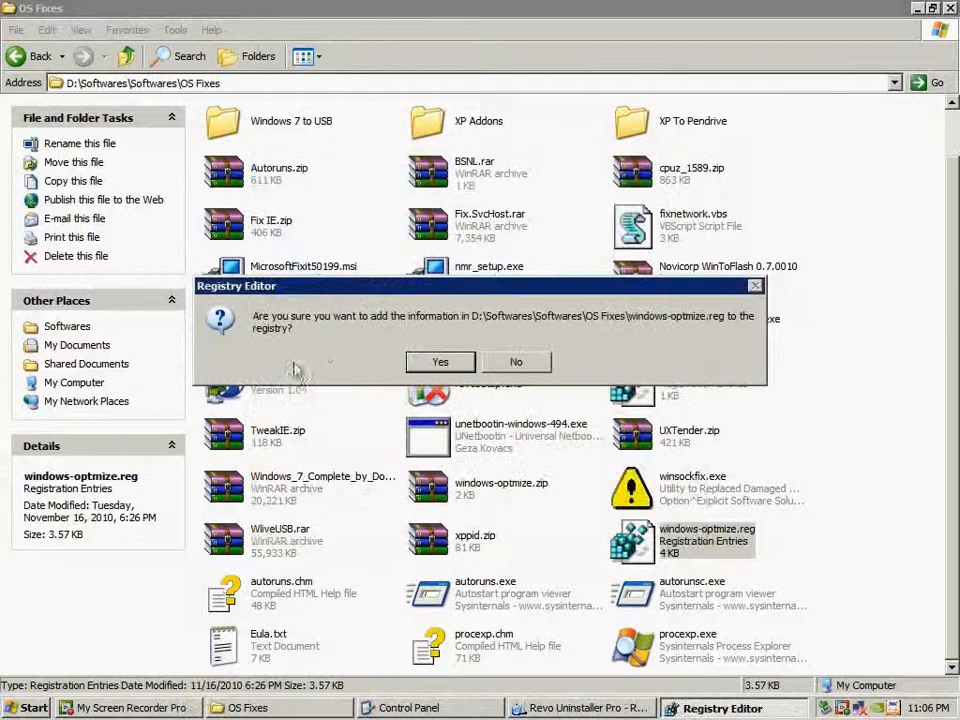
Decline adding windows-optmize.reg to the registry, and scan for avast! leftovers in Revo Uninstaller Pro using the Advanced mode
click(517, 364)
click(620, 710)
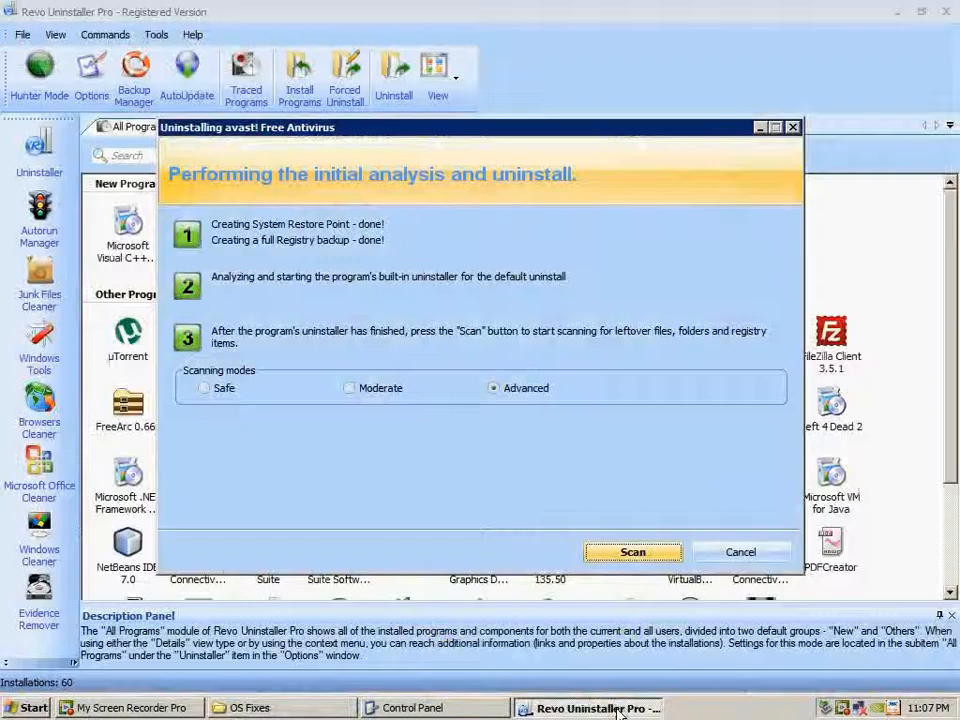
click(638, 552)
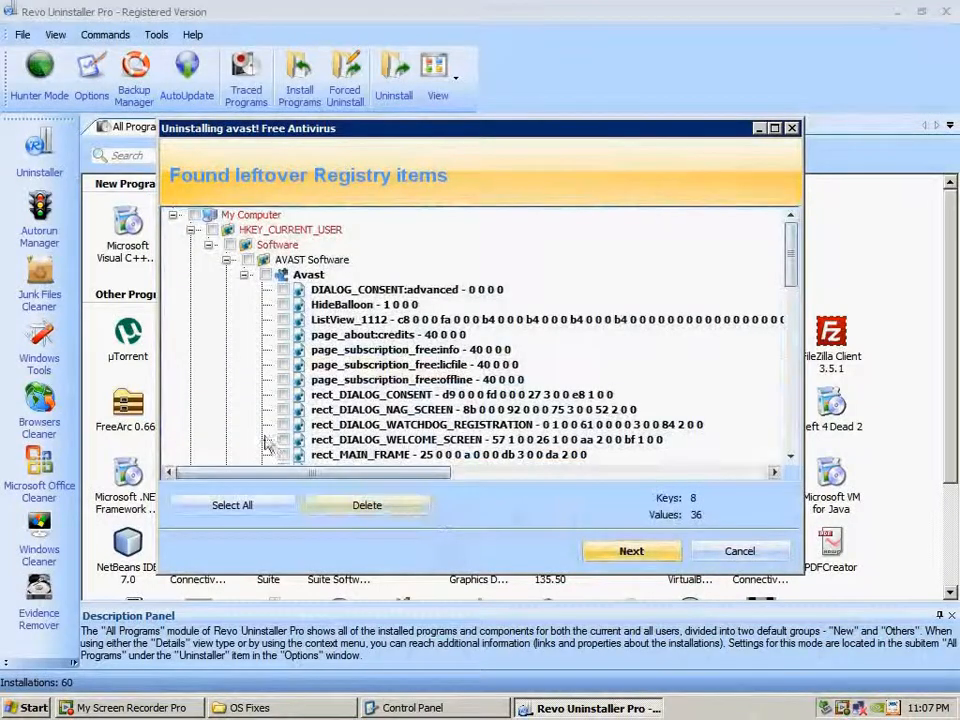
Select all leftover avast! registry items and delete them, confirming the deletion
drag(790, 250, 769, 261)
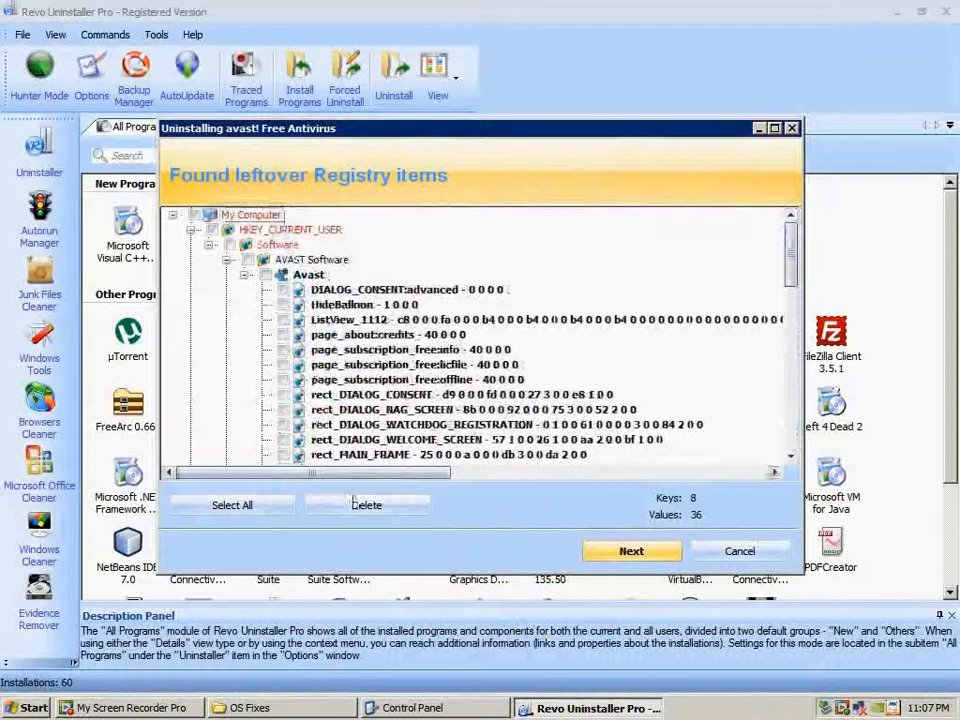
click(258, 510)
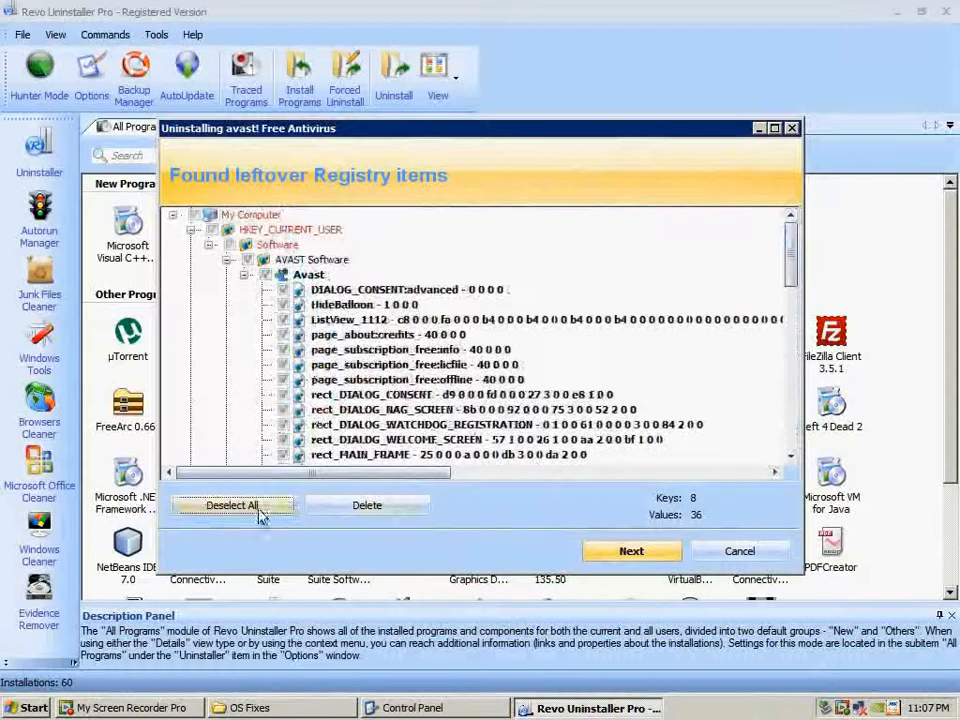
click(393, 512)
click(439, 377)
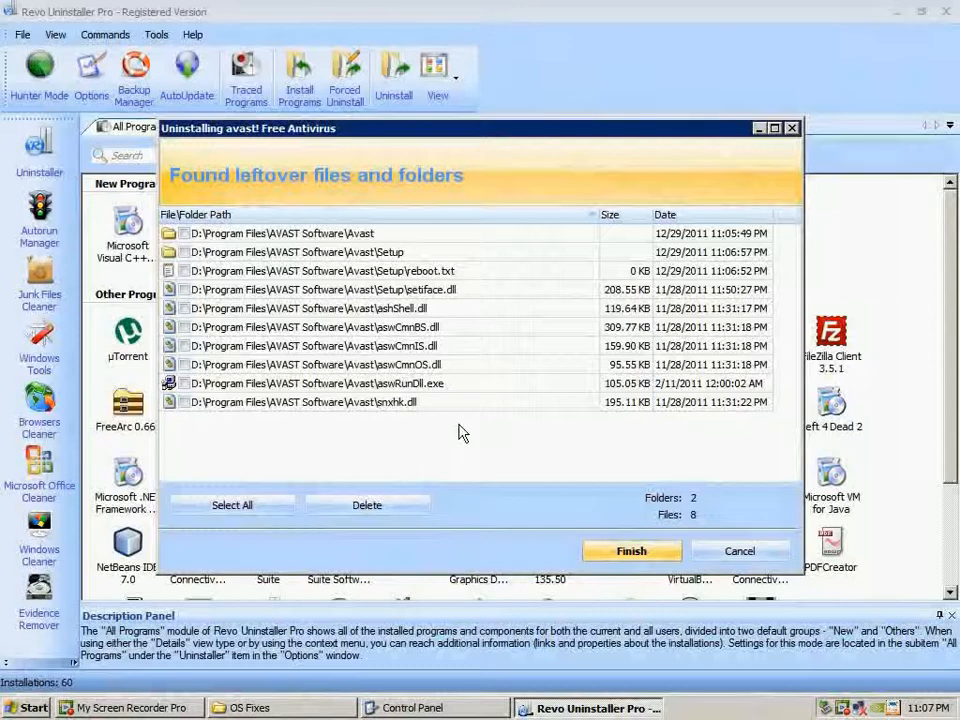
Finish the avast! uninstall, skipping deletion of the leftover files and folders, and close Revo Uninstaller Pro
click(631, 553)
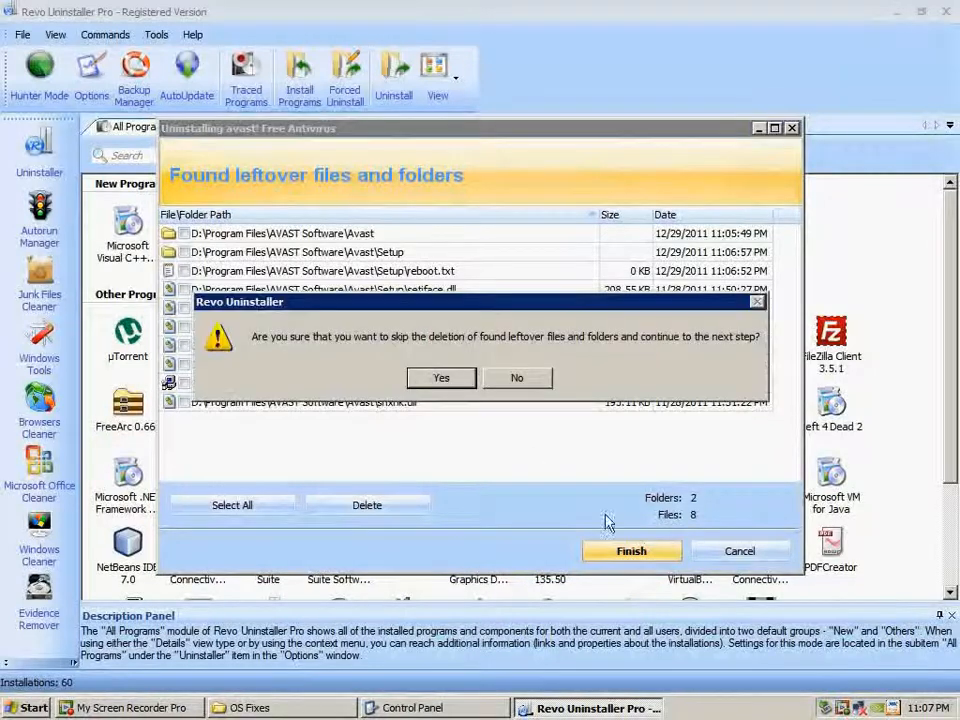
click(442, 379)
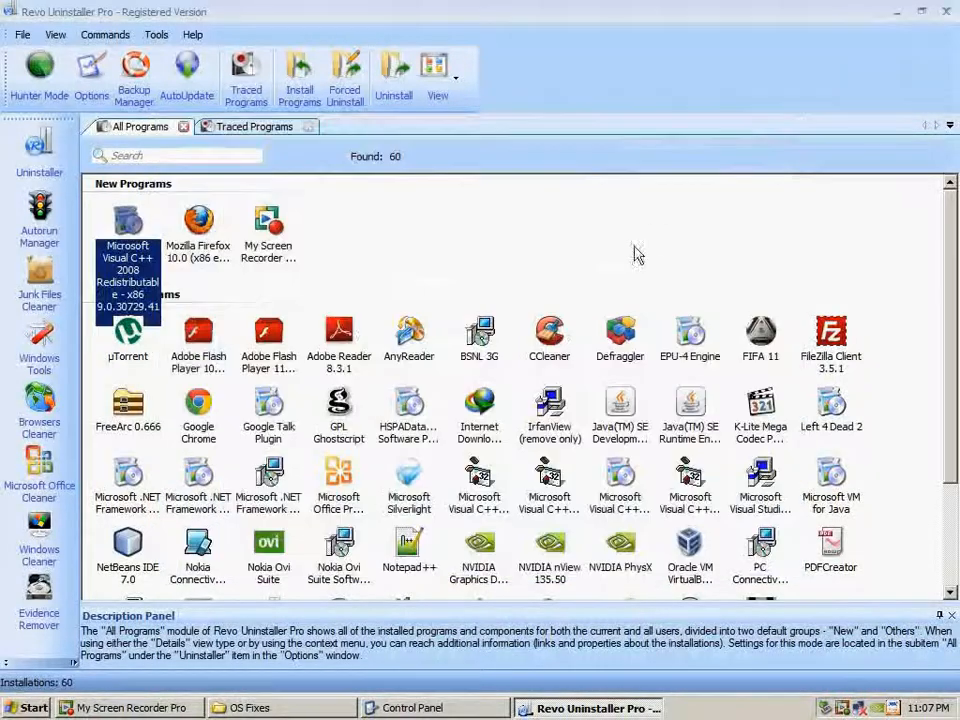
click(946, 11)
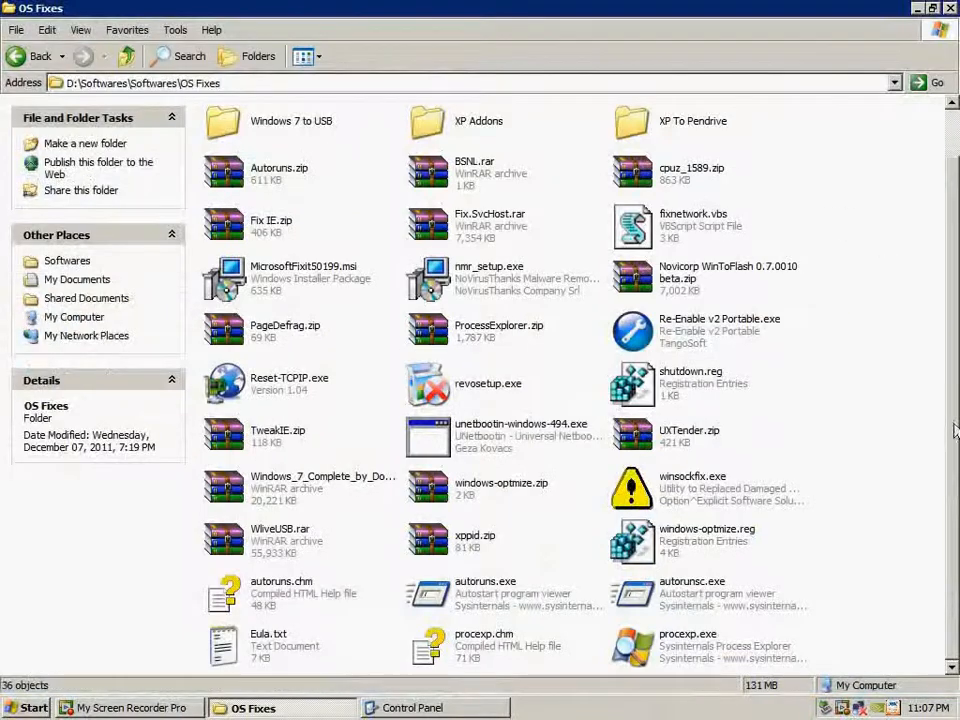
Launch Re-Enable v2 Portable.exe from the OS Fixes folder
click(705, 335)
click(795, 375)
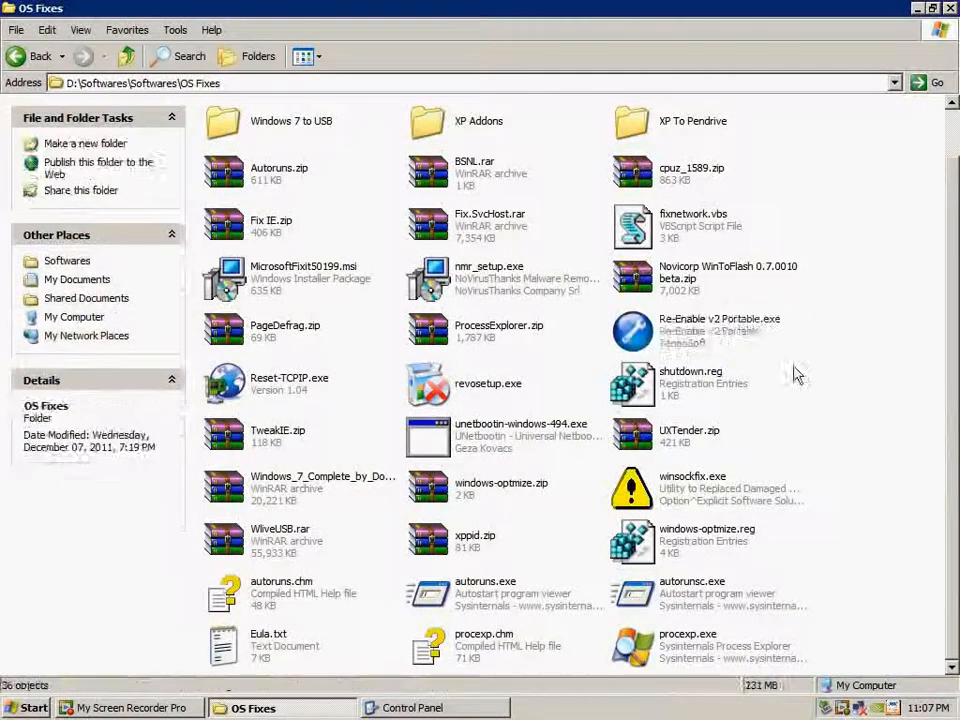
click(730, 342)
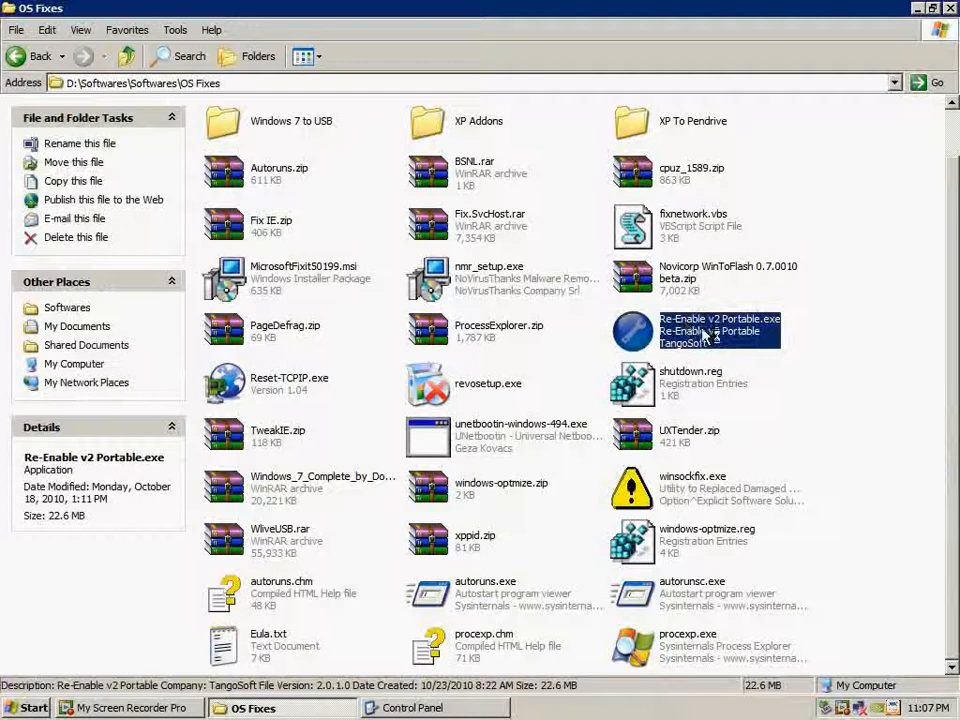
double_click(706, 337)
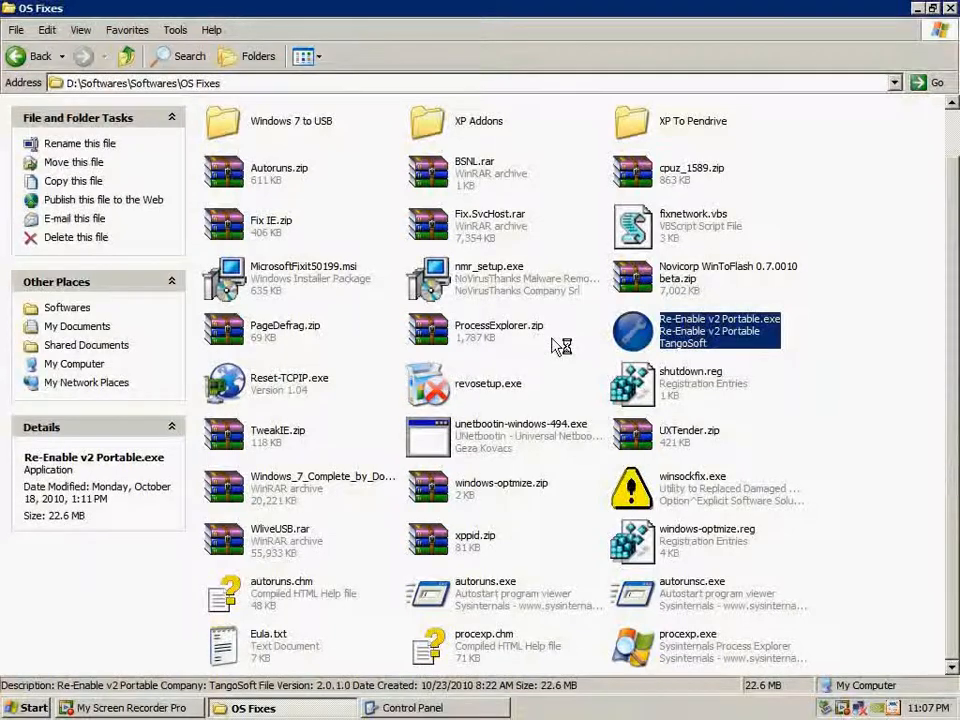